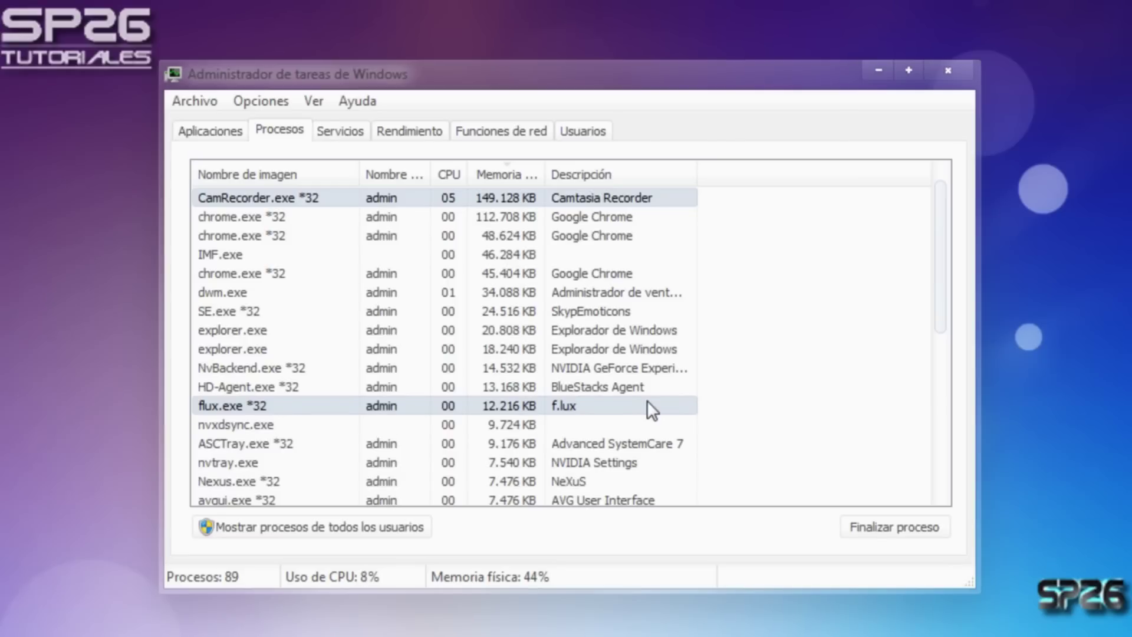
# Look through the running processes and their memory use, and close the Windows Task Manager.
pyautogui.scroll(-2, 645, 388)
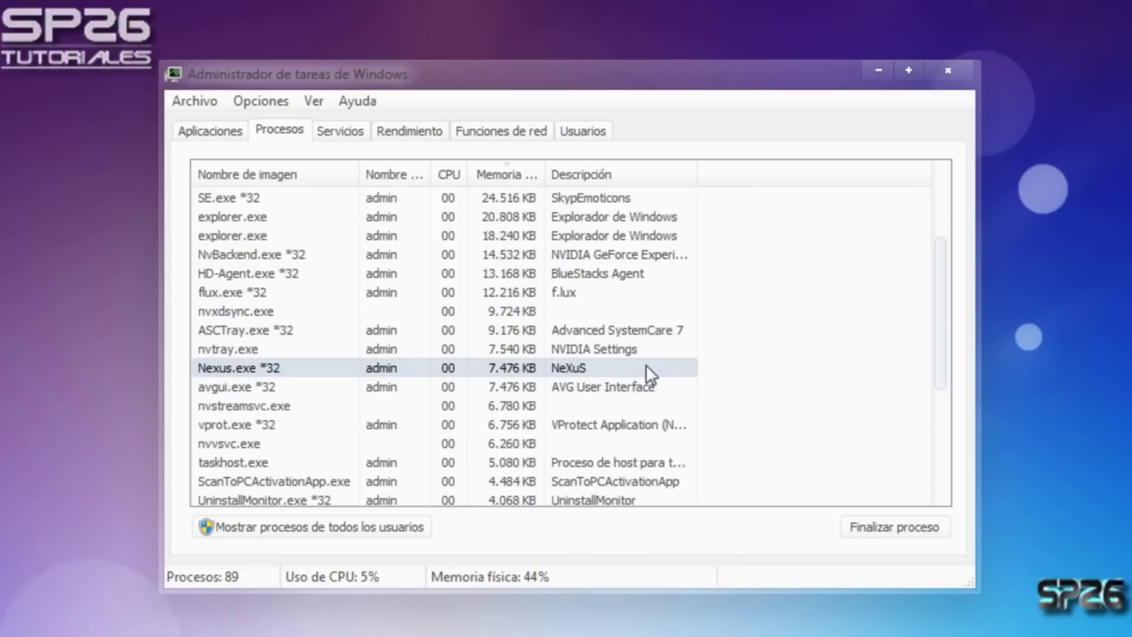
pyautogui.scroll(-3, 667, 359)
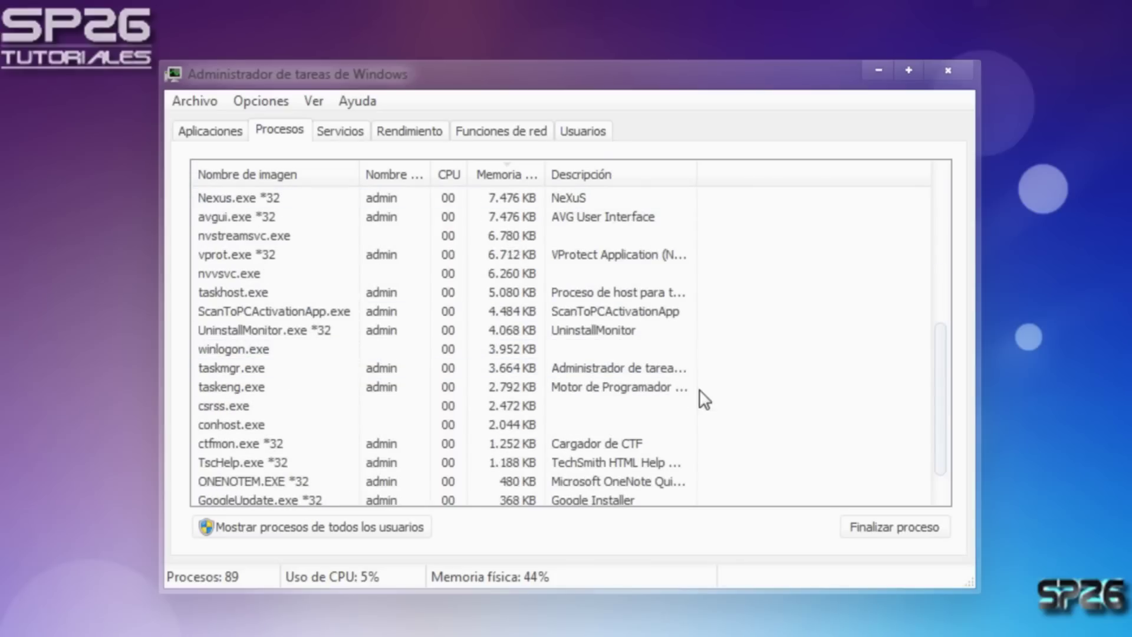
pyautogui.scroll(-1, 705, 400)
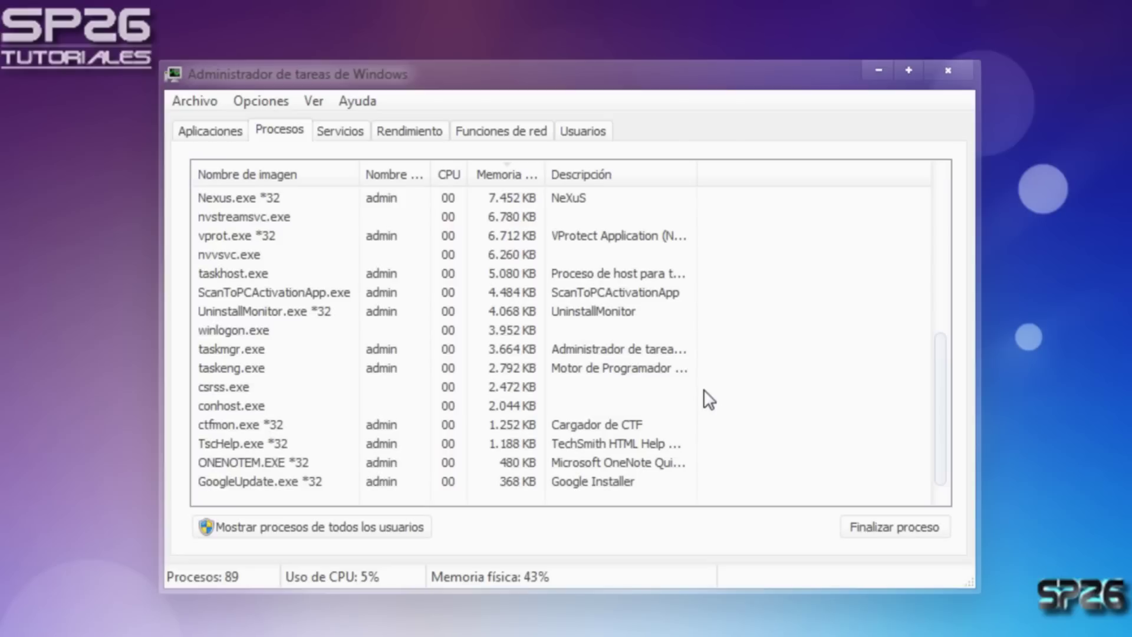
pyautogui.scroll(5, 737, 360)
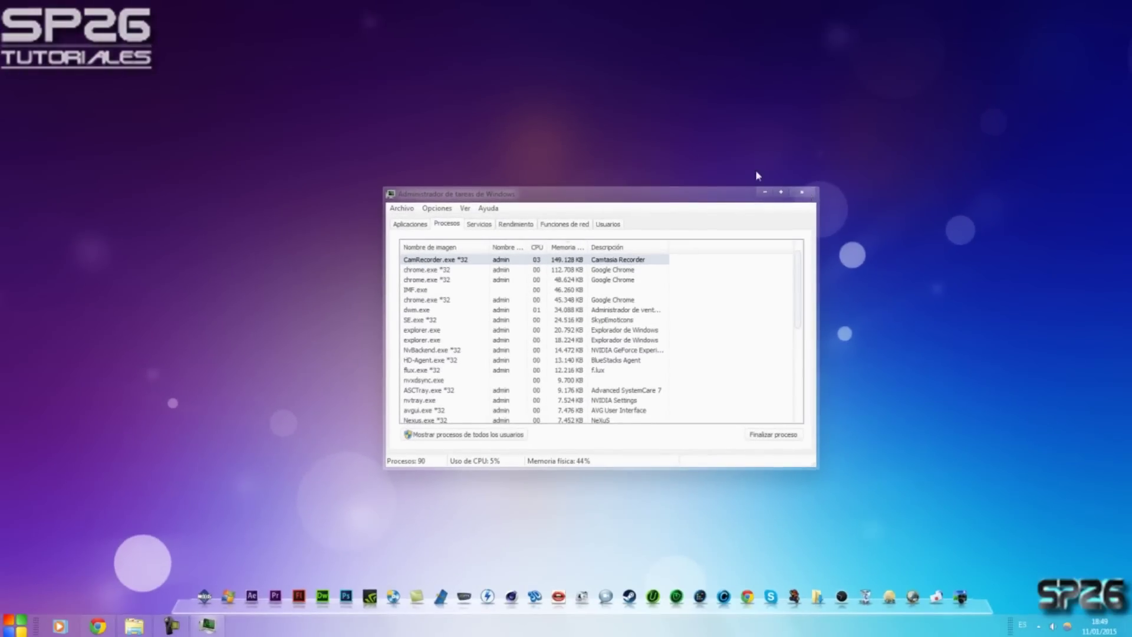
pyautogui.click(804, 194)
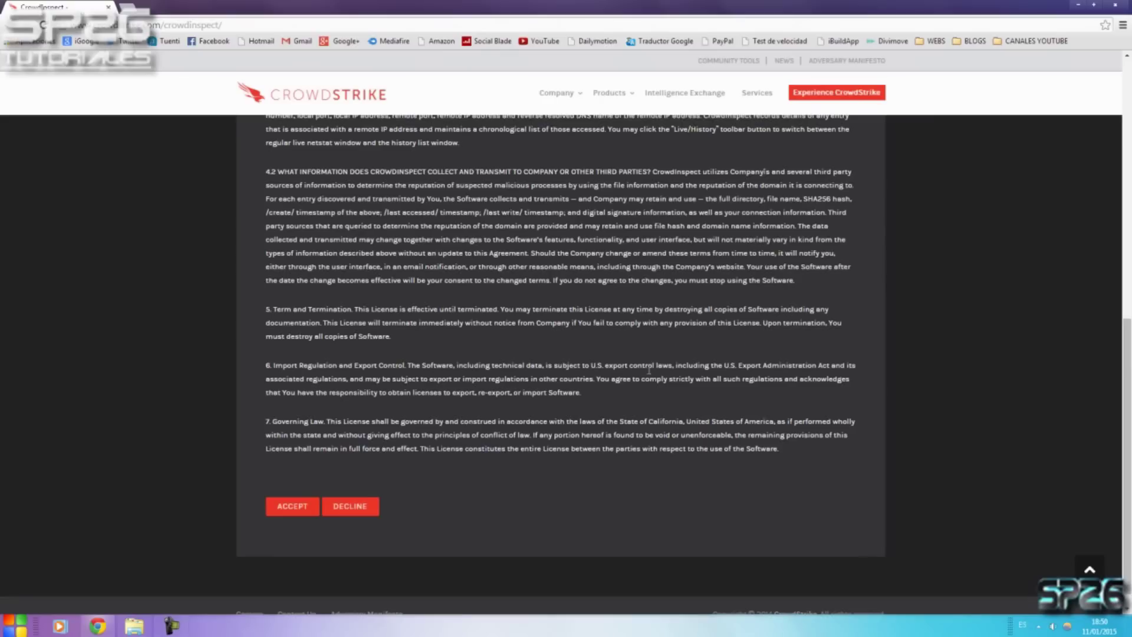
# Read through the CrowdInspect software license agreement and accept it to download CrowdInspect.zip, leaving the browser minimized.
pyautogui.scroll(10, 649, 370)
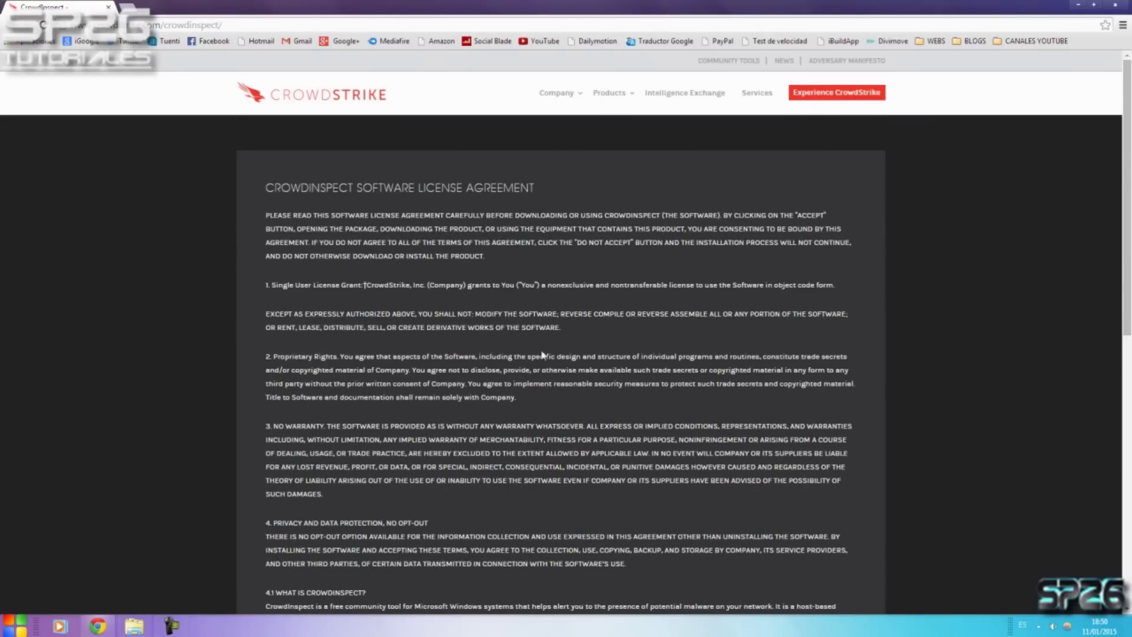
pyautogui.scroll(-3, 605, 360)
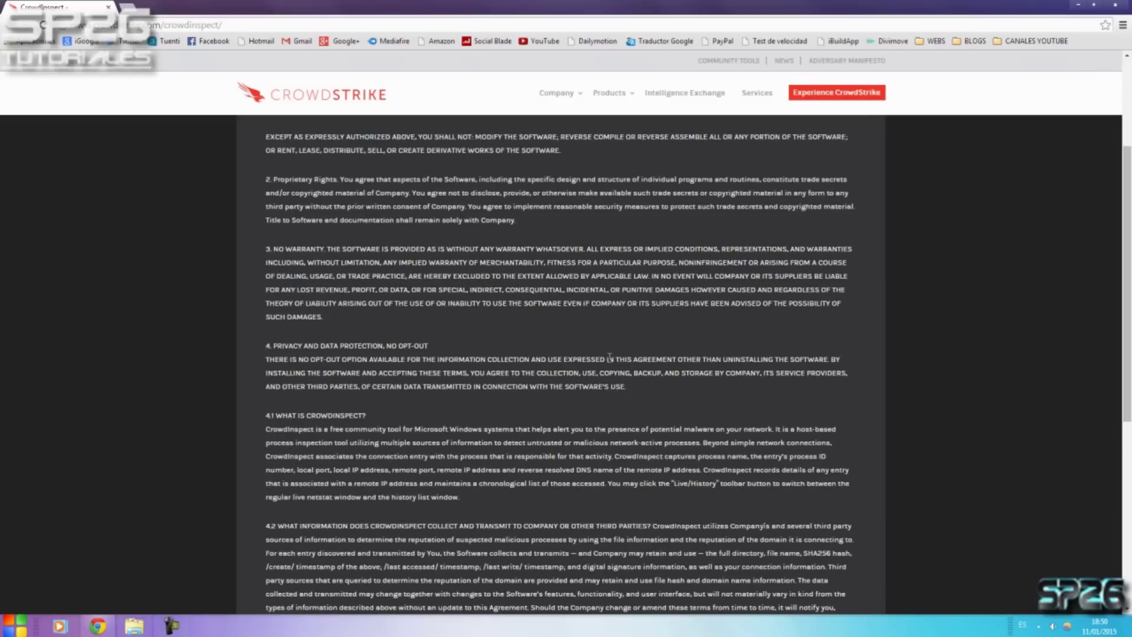
pyautogui.scroll(-5, 609, 357)
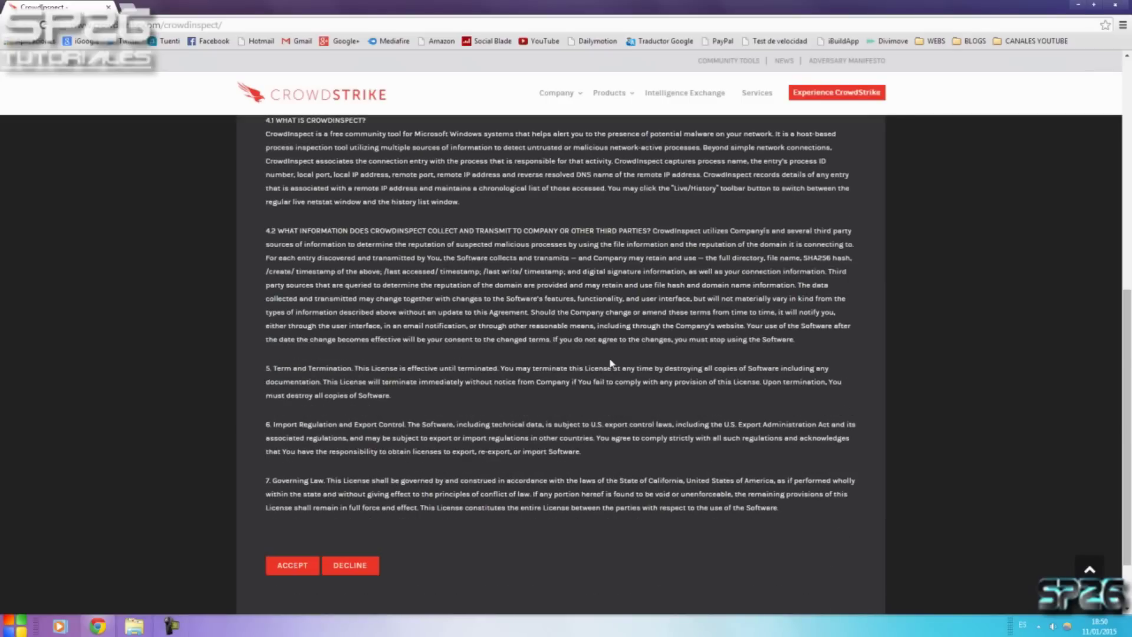
pyautogui.scroll(6, 611, 362)
pyautogui.scroll(2, 611, 362)
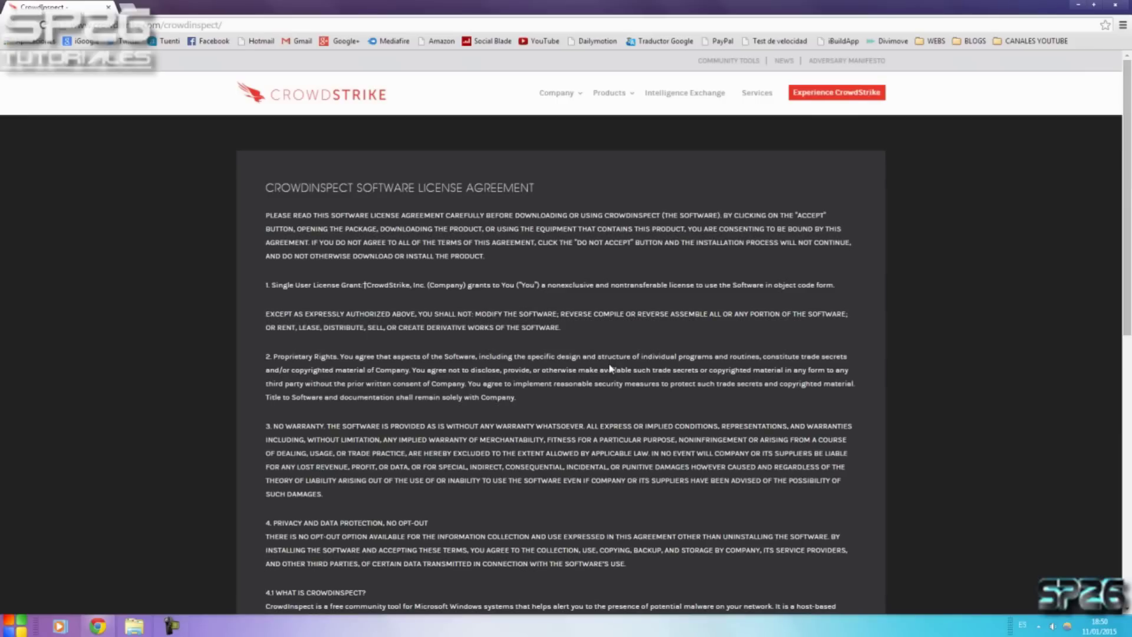
pyautogui.scroll(-12, 611, 369)
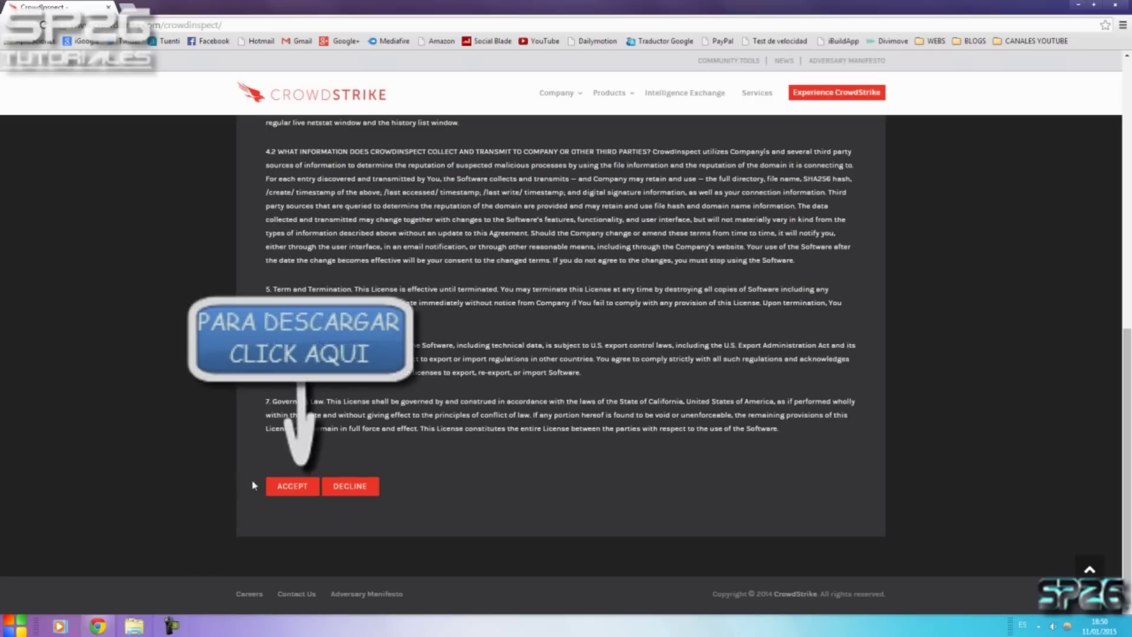
pyautogui.click(290, 490)
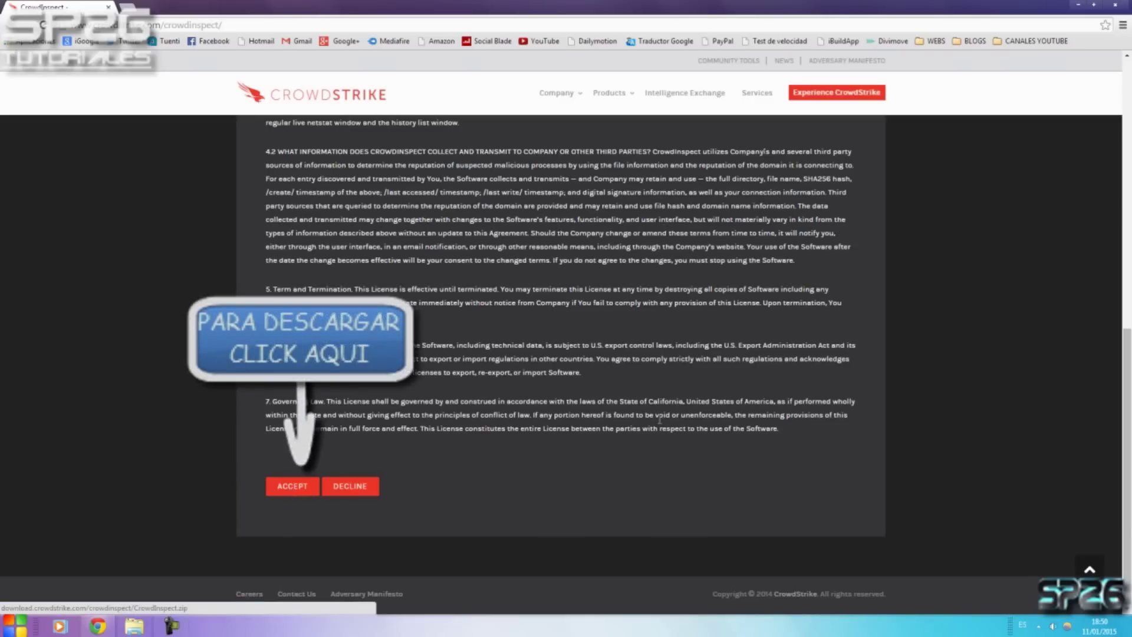
pyautogui.scroll(4, 1067, 66)
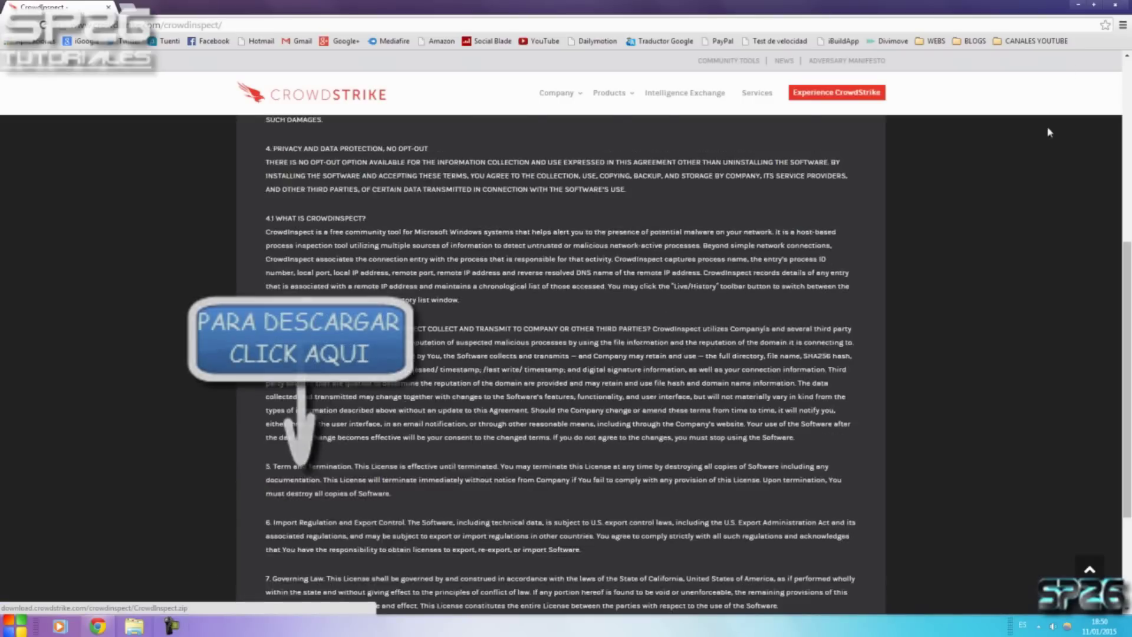
pyautogui.click(1074, 5)
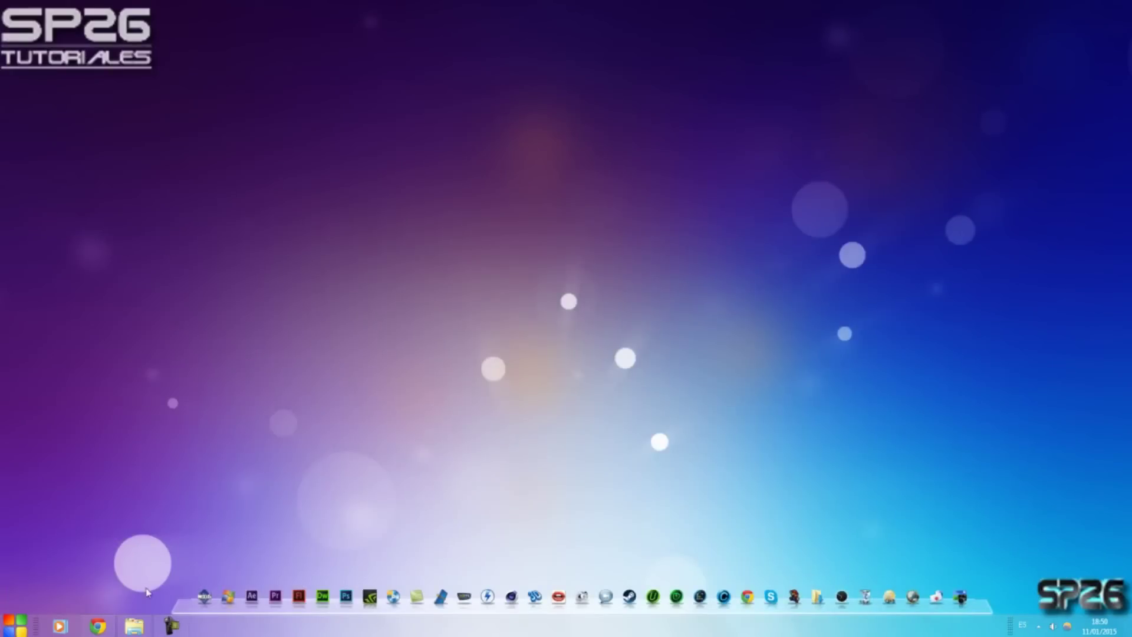
# Open the downloaded CrowdInspect archive from its folder and reposition the archive window on the desktop.
pyautogui.click(136, 627)
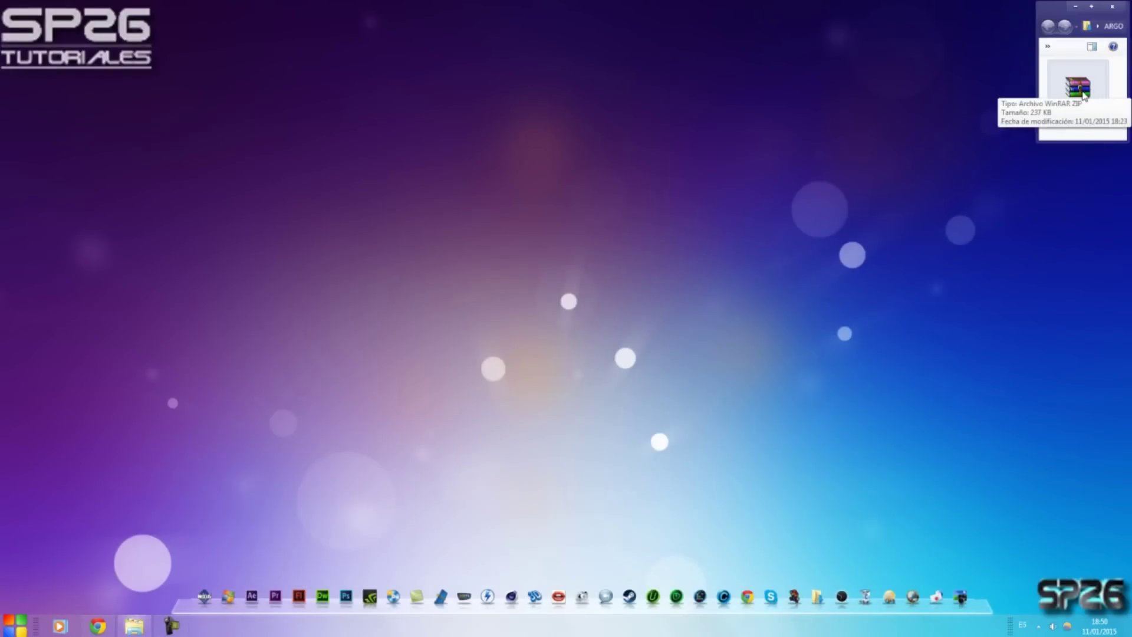
pyautogui.doubleClick(1083, 95)
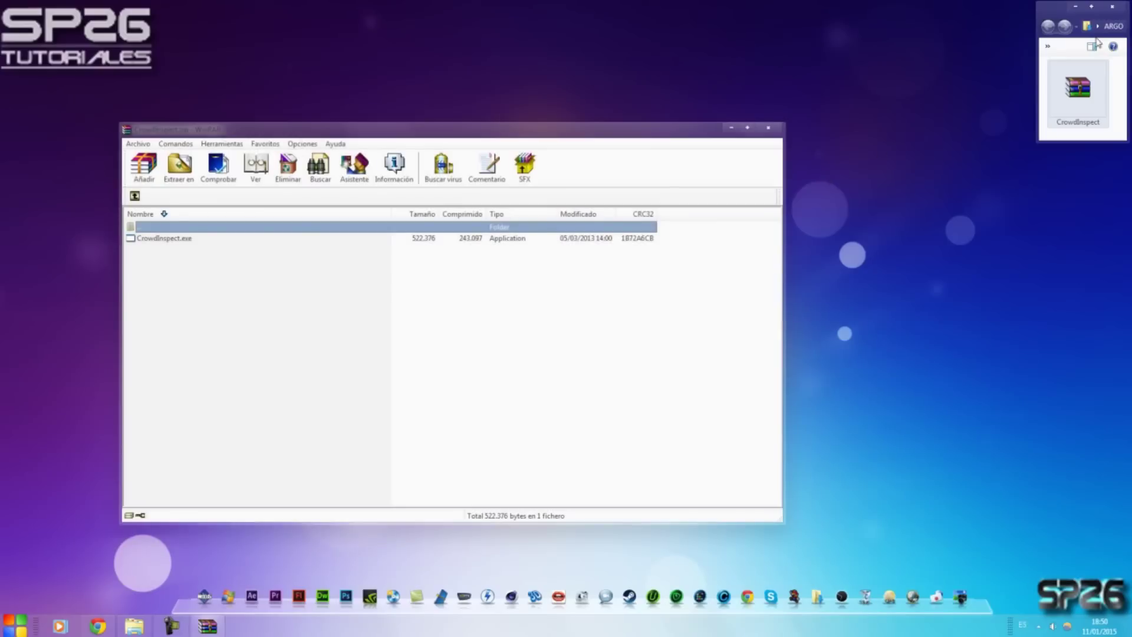
pyautogui.click(1075, 7)
pyautogui.moveTo(575, 130); pyautogui.dragTo(727, 132)
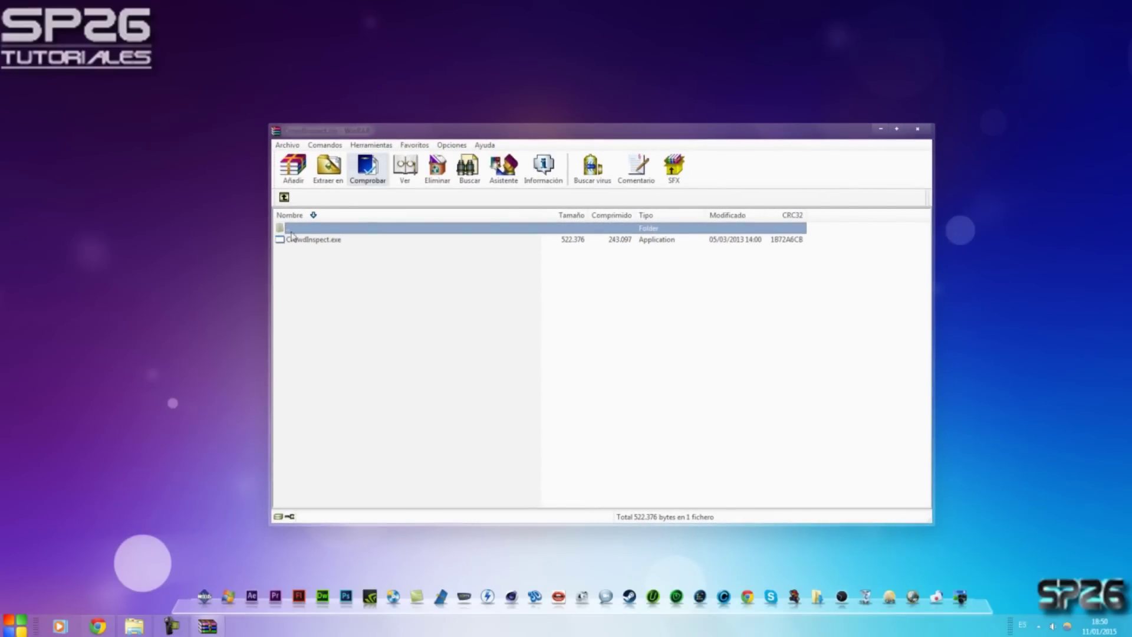
# Run CrowdInspect.exe from the archive and accept its license agreement.
pyautogui.click(307, 242)
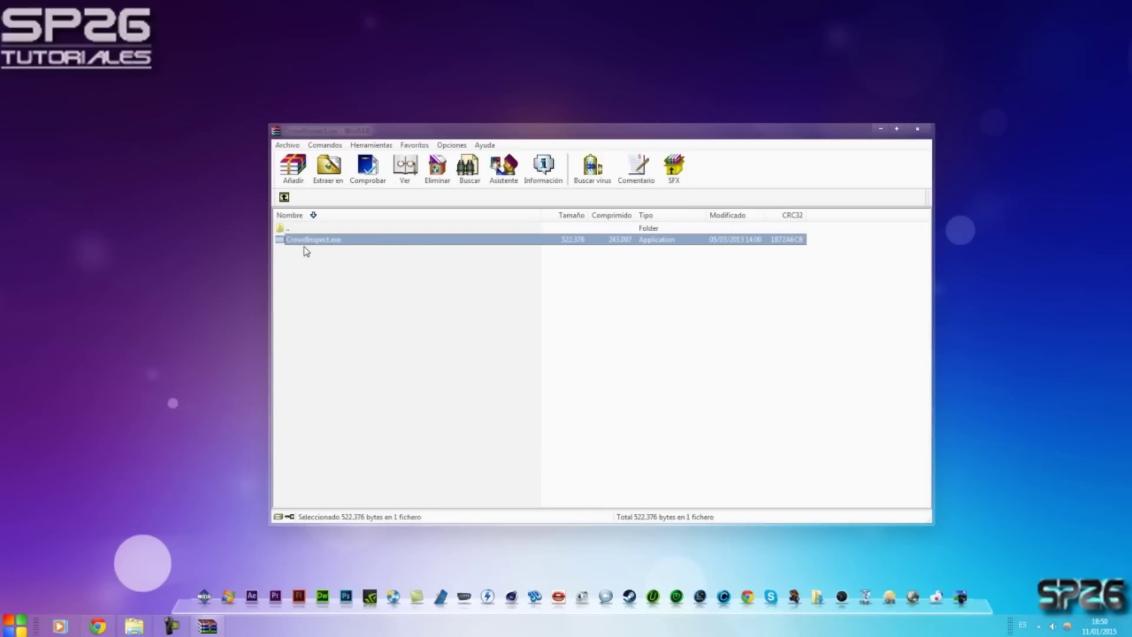
pyautogui.doubleClick(444, 241)
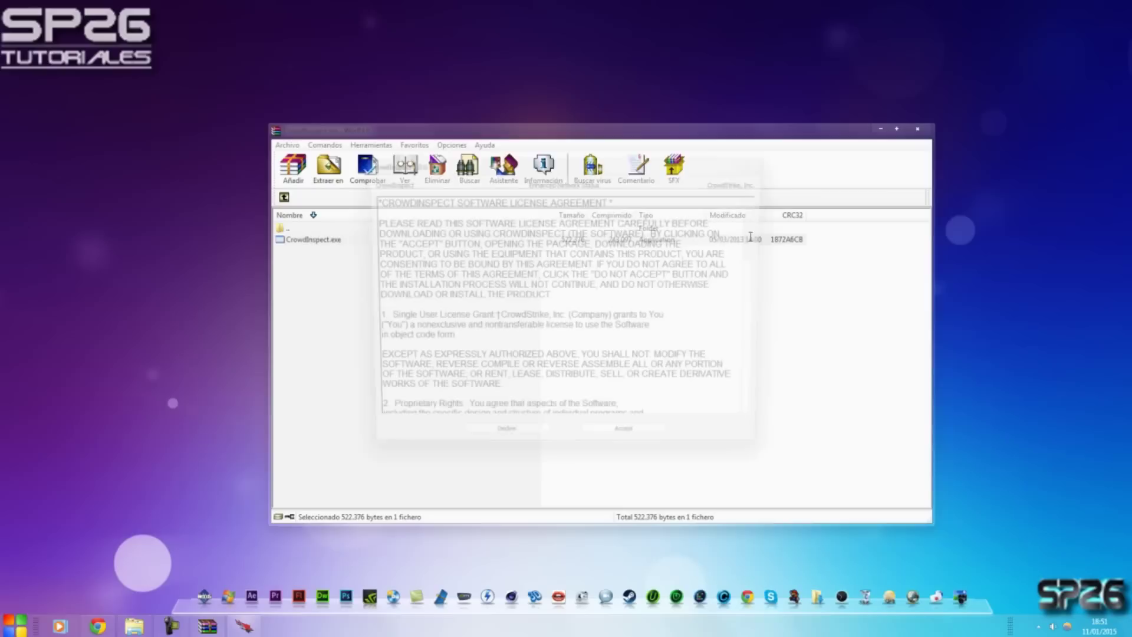
pyautogui.click(638, 446)
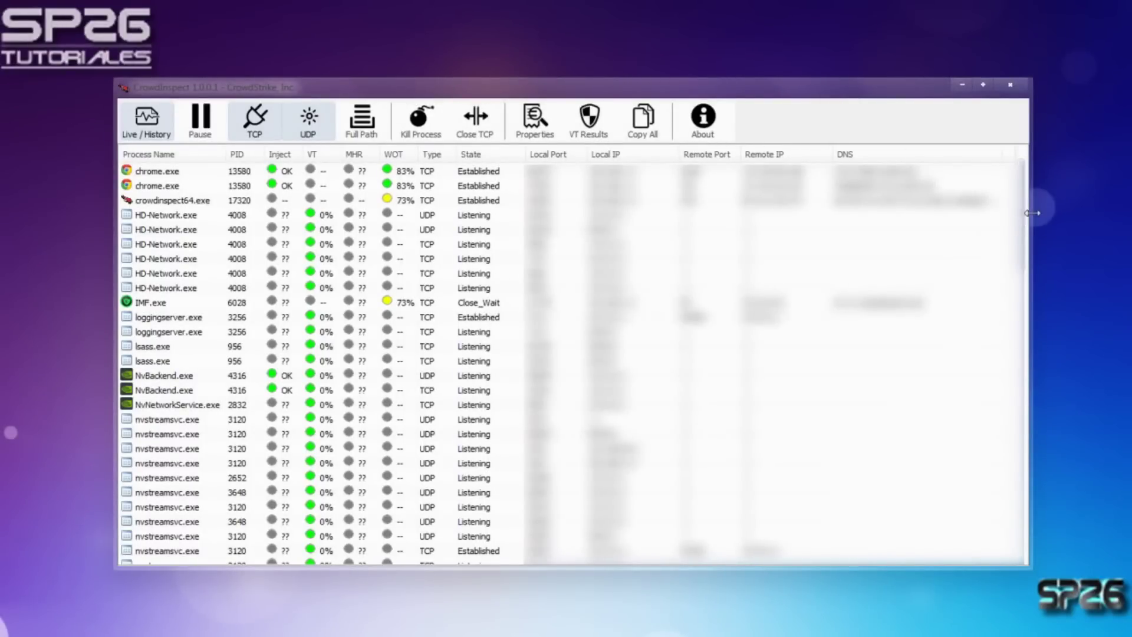
# Examine the full list of network processes, including their Inject, VT, MHR and WOT ratings and connection states.
pyautogui.scroll(-3, 1025, 236)
pyautogui.scroll(-15, 1025, 255)
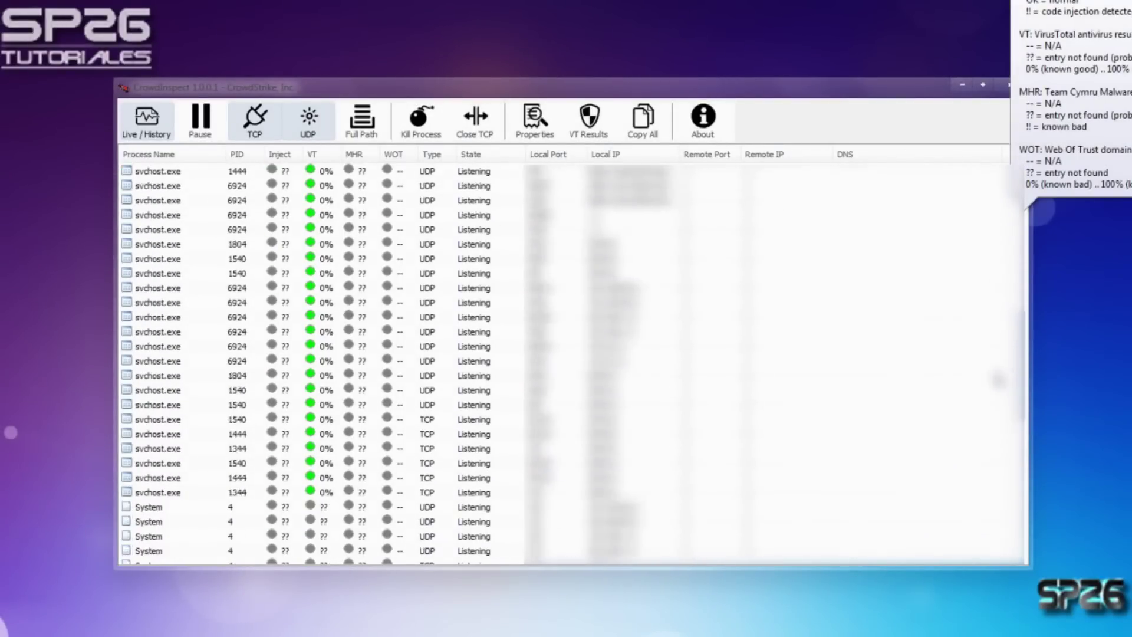
pyautogui.scroll(20, 1025, 255)
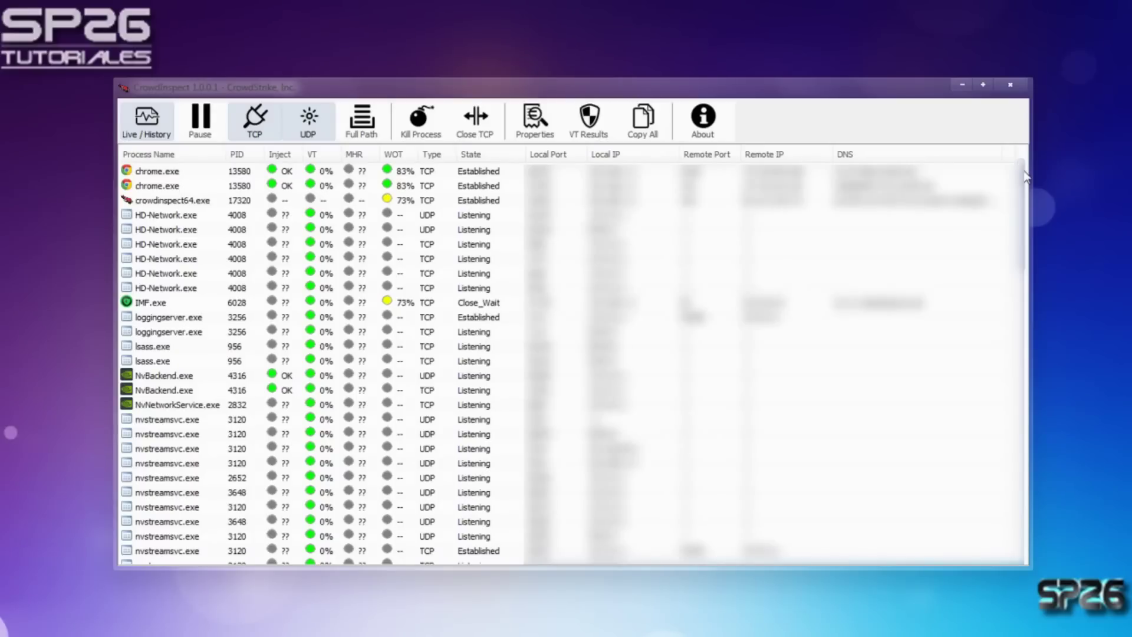
pyautogui.moveTo(1025, 176)
pyautogui.moveTo(712, 262)
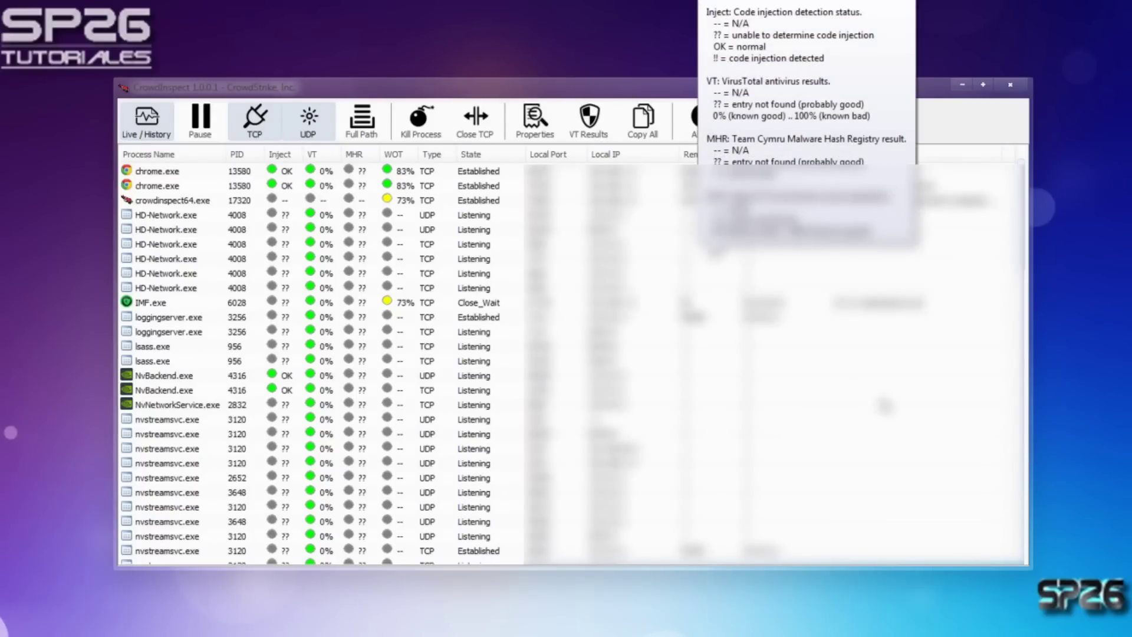
pyautogui.click(972, 376)
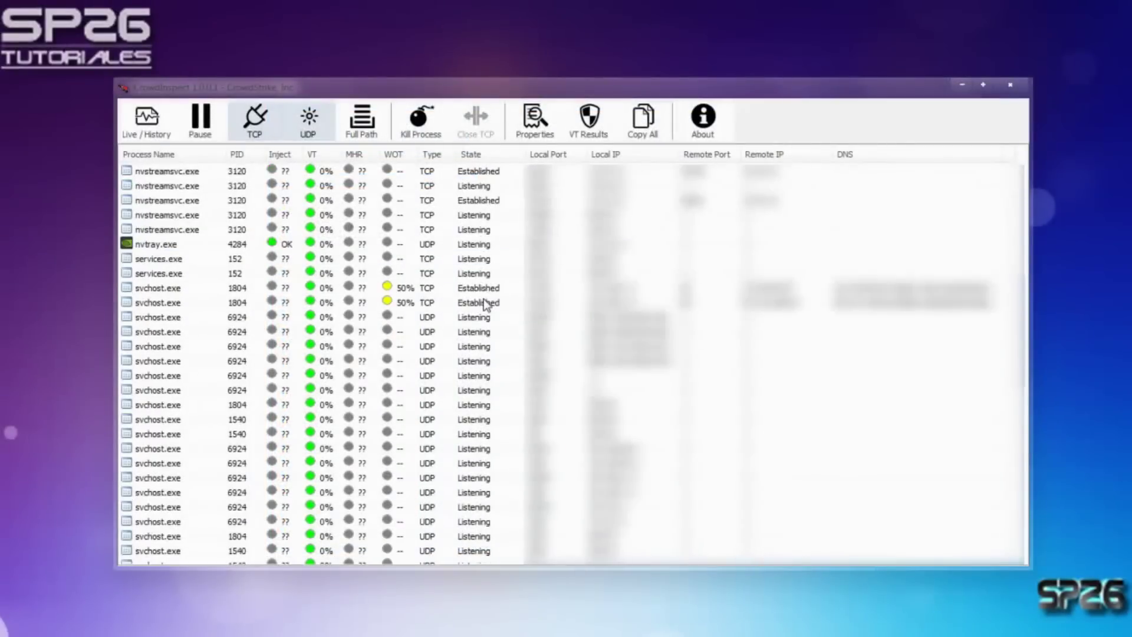
pyautogui.scroll(-4, 484, 304)
pyautogui.scroll(10, 413, 289)
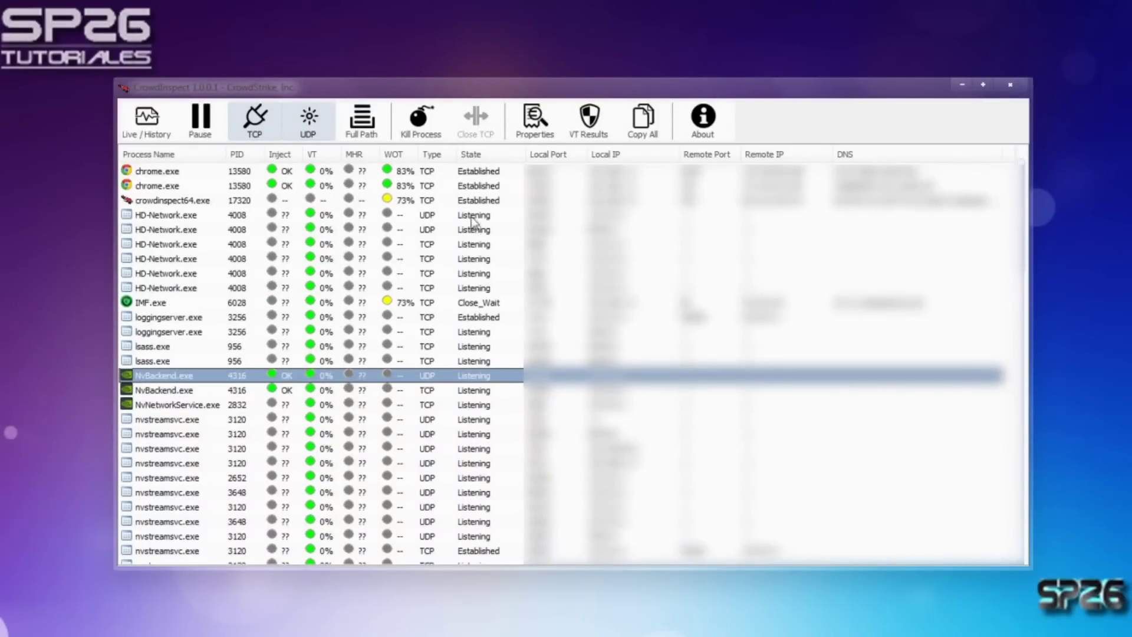
# Select the crowdinspect64.exe process and look over the commands available for it.
pyautogui.click(292, 200)
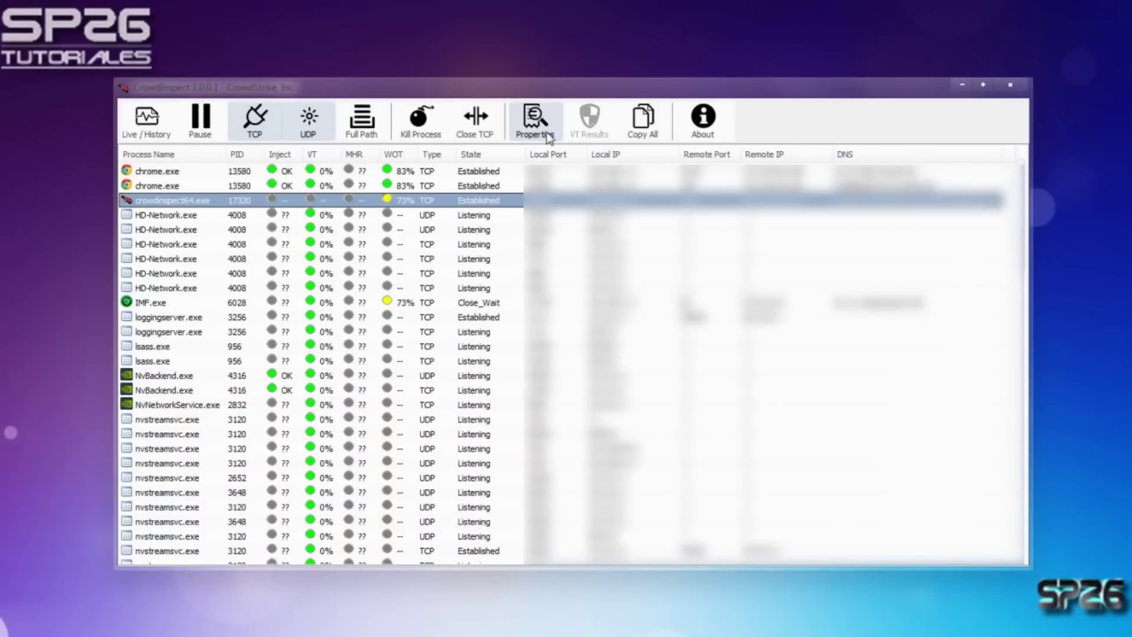
pyautogui.moveTo(184, 213)
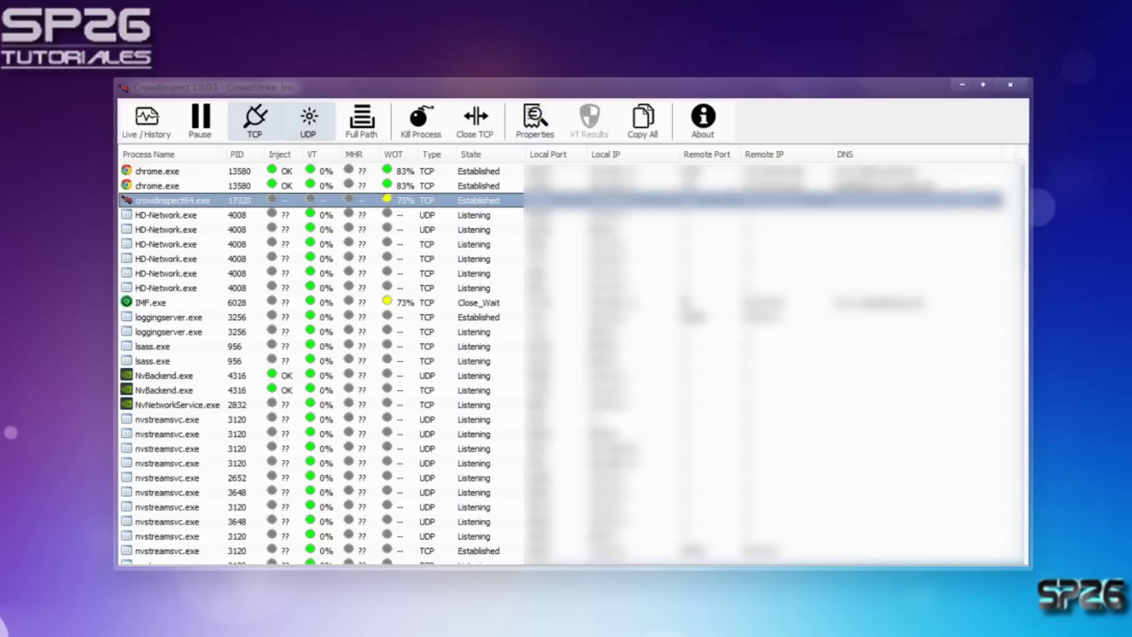
pyautogui.moveTo(781, 213)
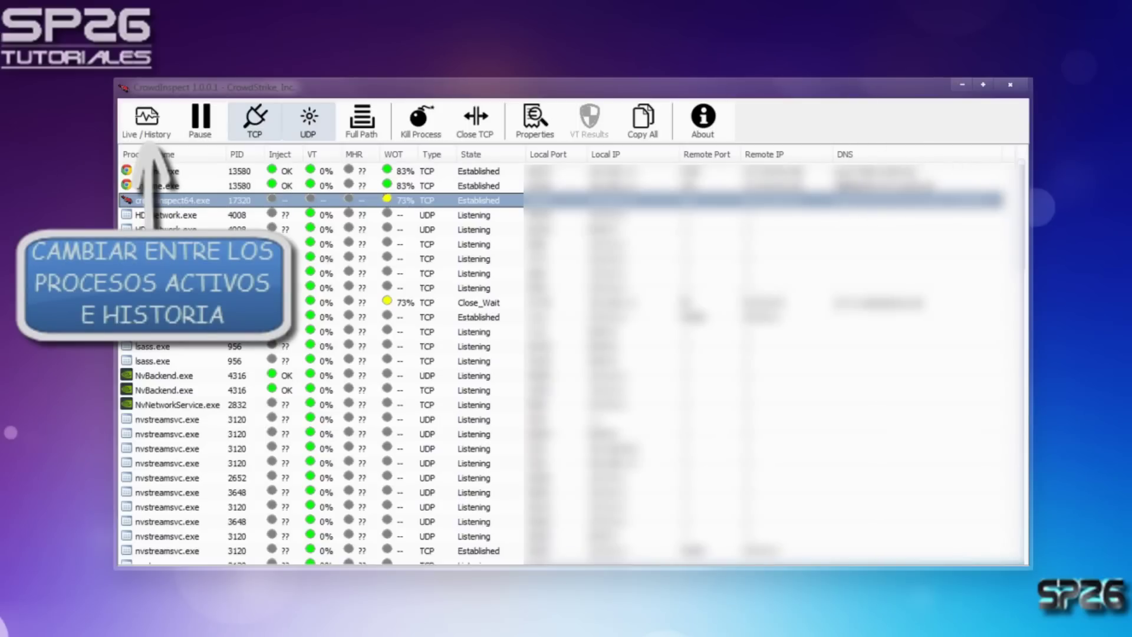
pyautogui.moveTo(885, 211)
pyautogui.moveTo(251, 260)
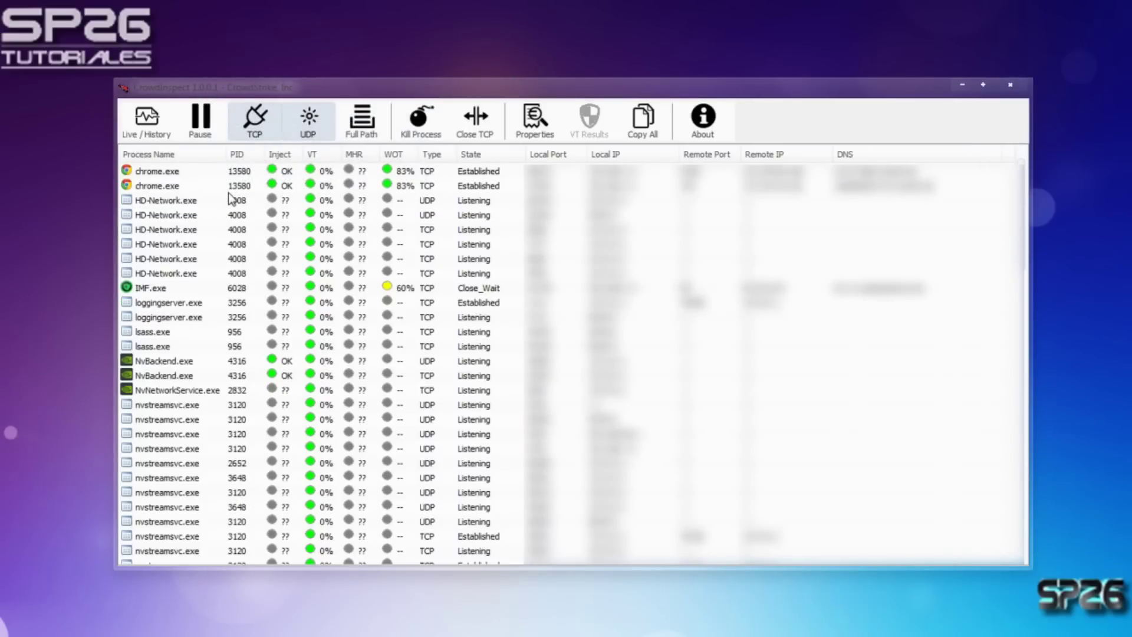
# Open the file properties of the second chrome.exe process and reposition the properties window.
pyautogui.click(306, 189)
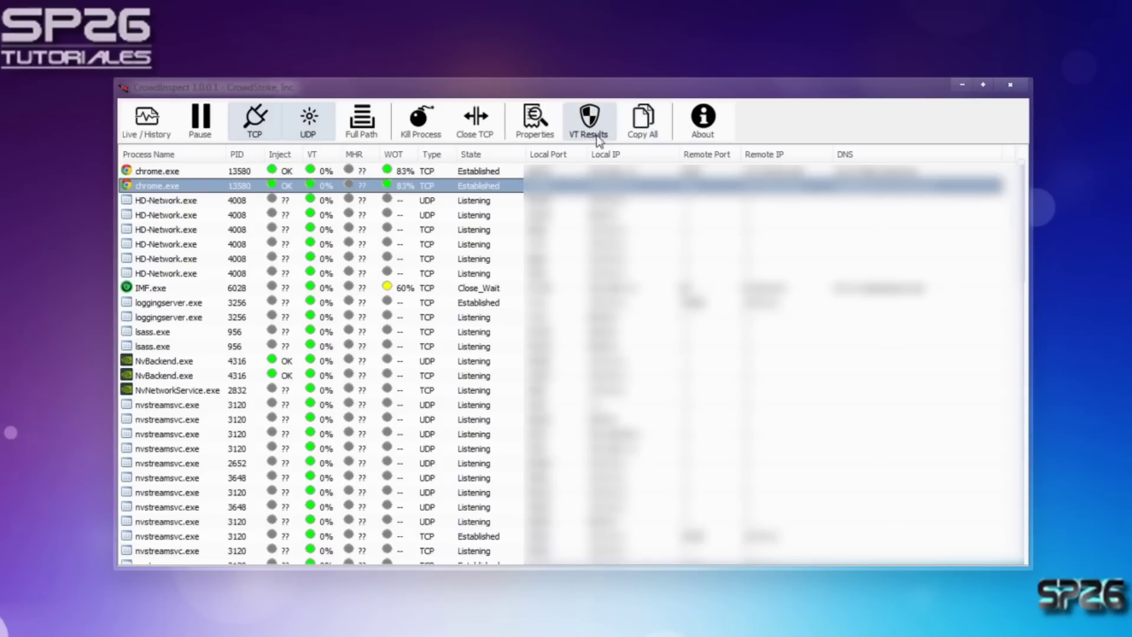
pyautogui.click(535, 120)
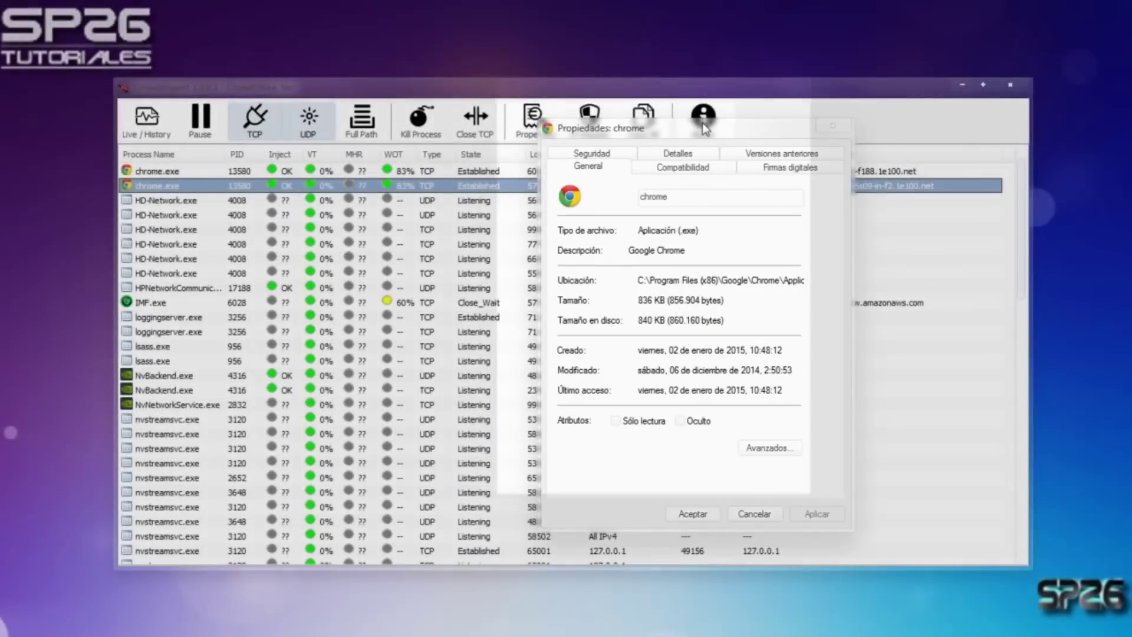
pyautogui.moveTo(703, 123); pyautogui.dragTo(663, 81)
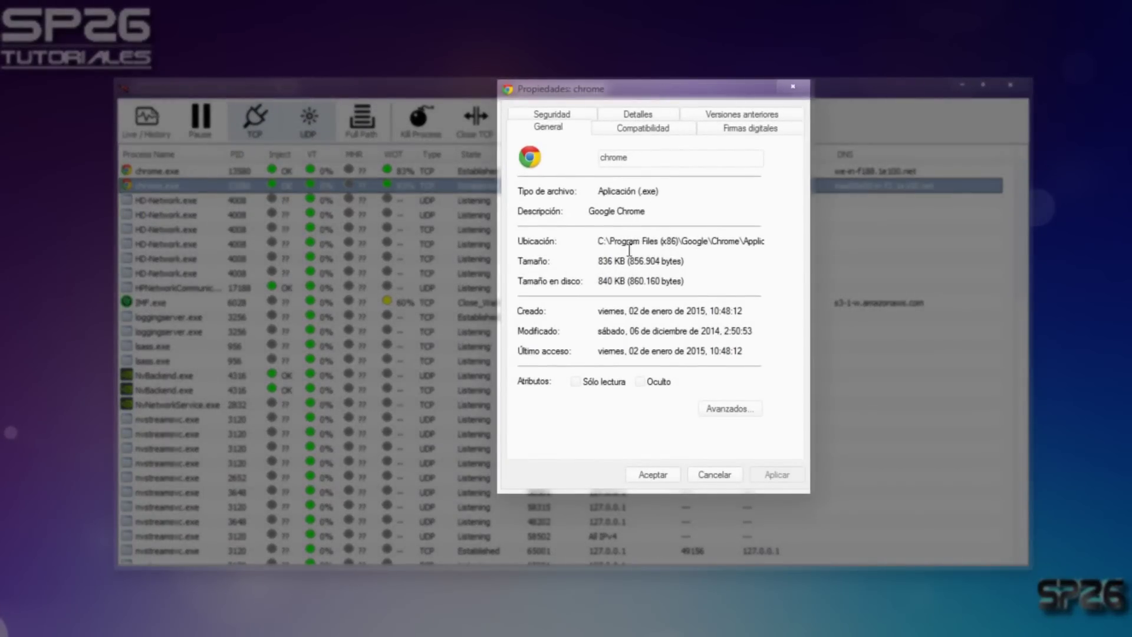
# Inspect the full Ubicación path of the chrome executable and close its properties.
pyautogui.moveTo(600, 241); pyautogui.dragTo(767, 242)
pyautogui.click(704, 242)
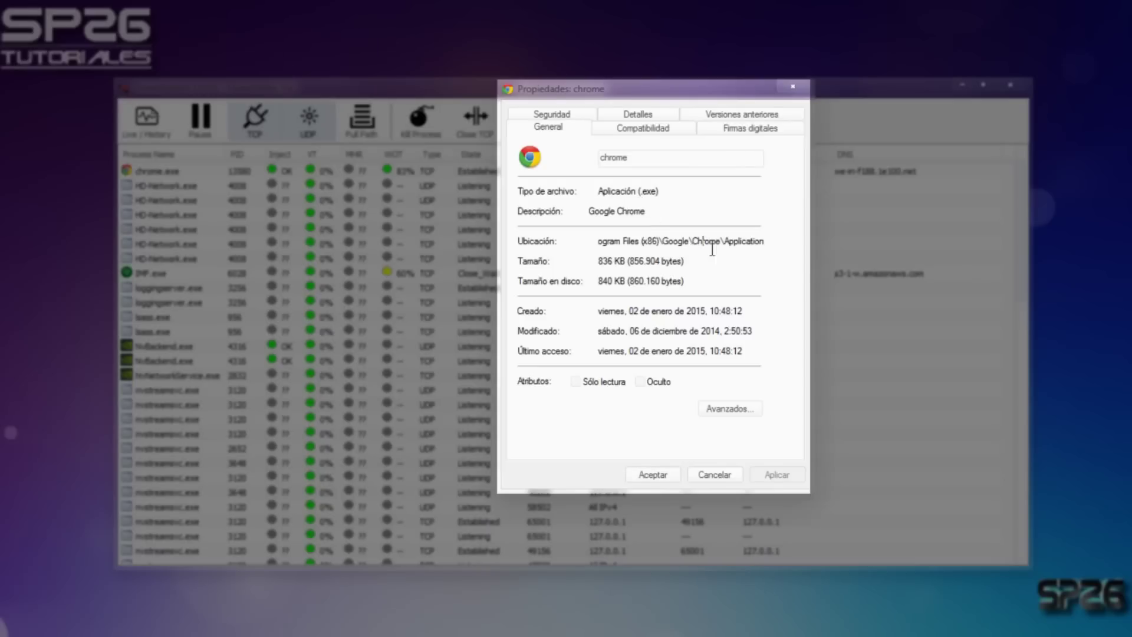
pyautogui.moveTo(765, 243); pyautogui.dragTo(581, 249)
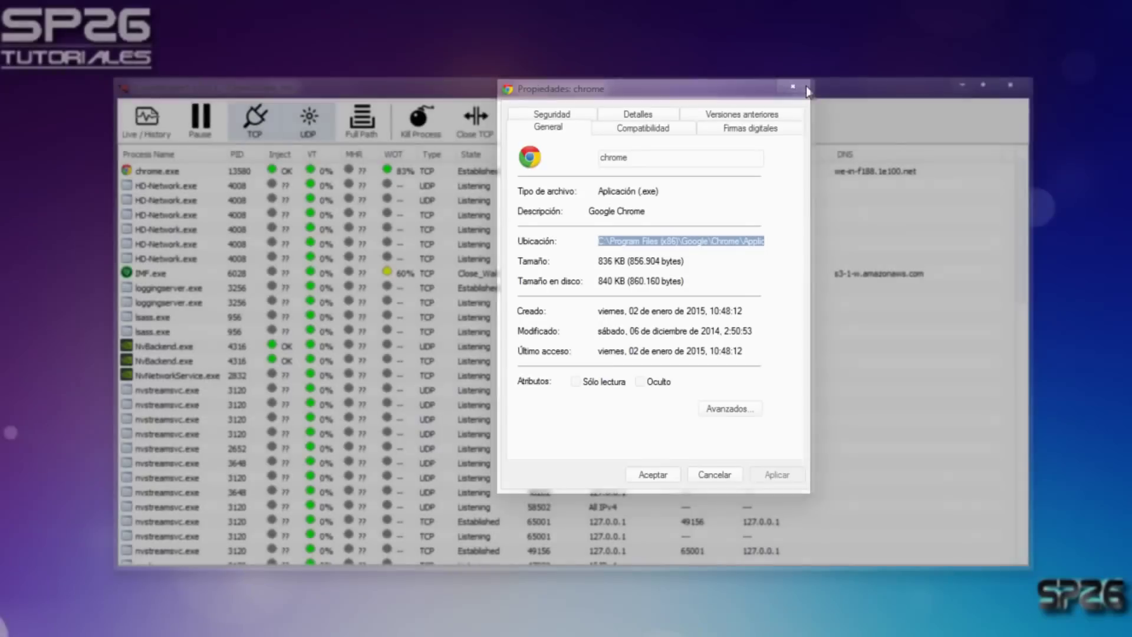
pyautogui.click(793, 87)
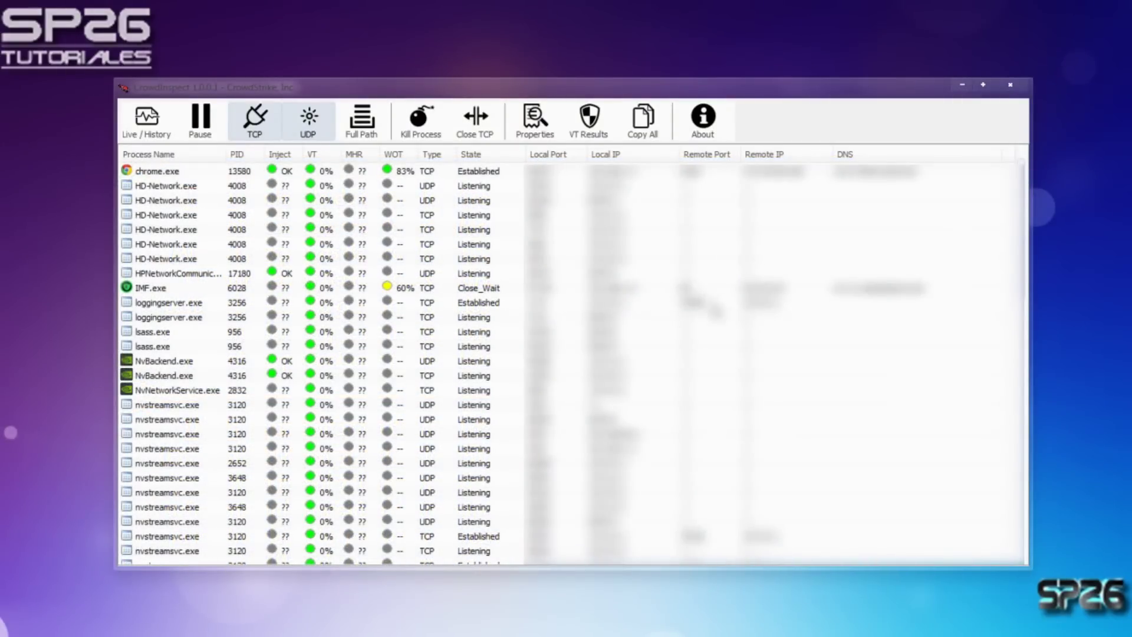
pyautogui.moveTo(729, 295)
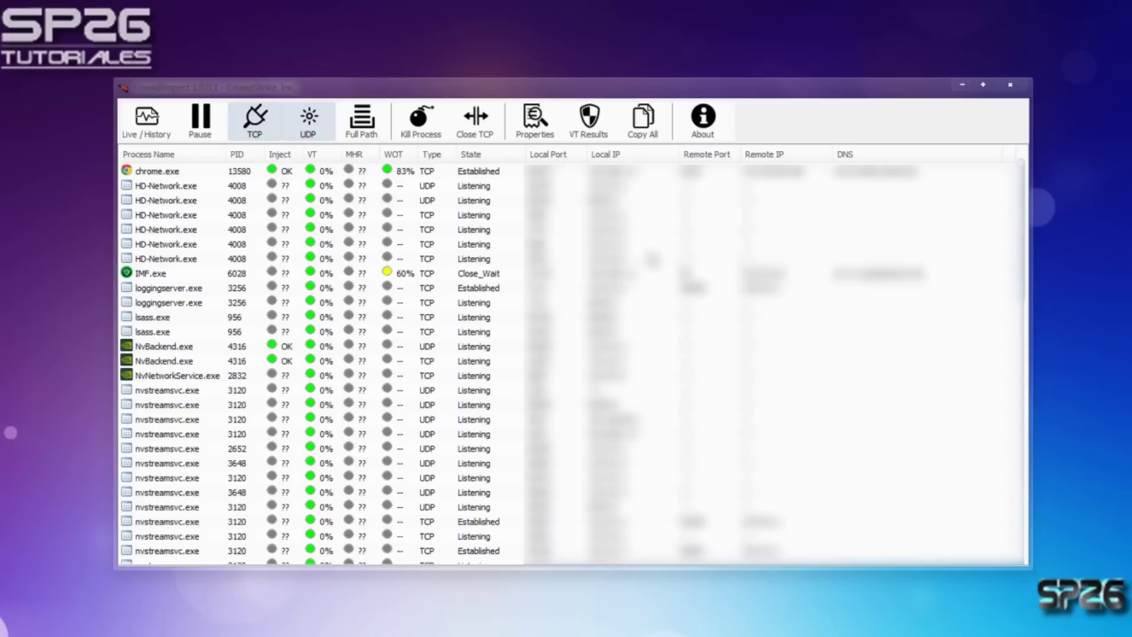
# Select the third HD-Network.exe entry and the TCP NvBackend.exe entry to check which process commands are available.
pyautogui.moveTo(301, 259)
pyautogui.click(242, 216)
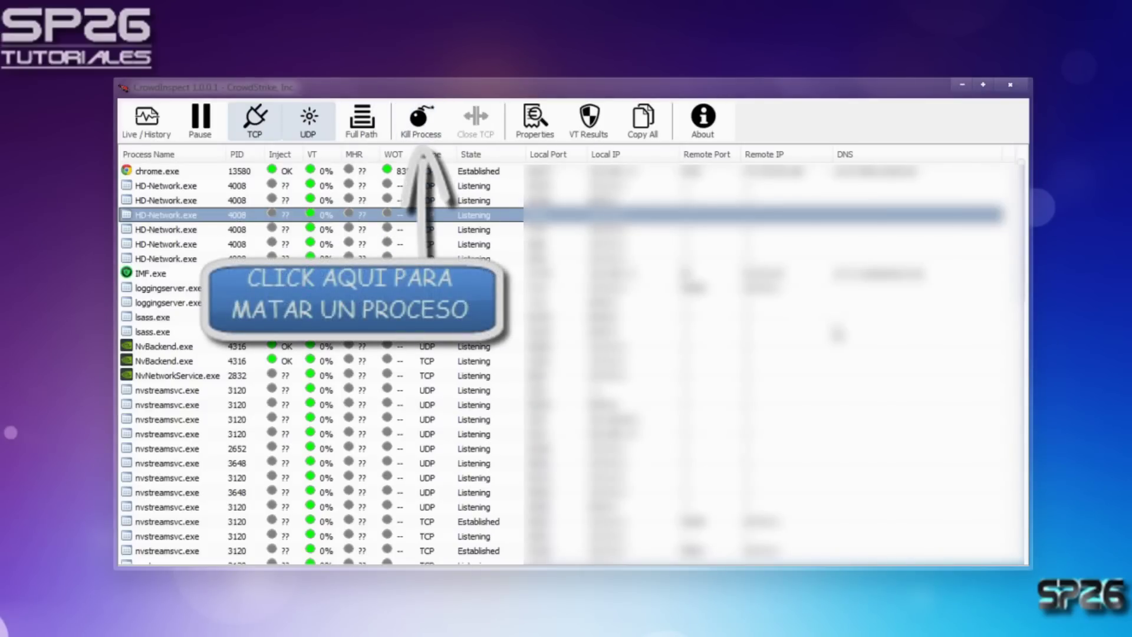
pyautogui.click(917, 363)
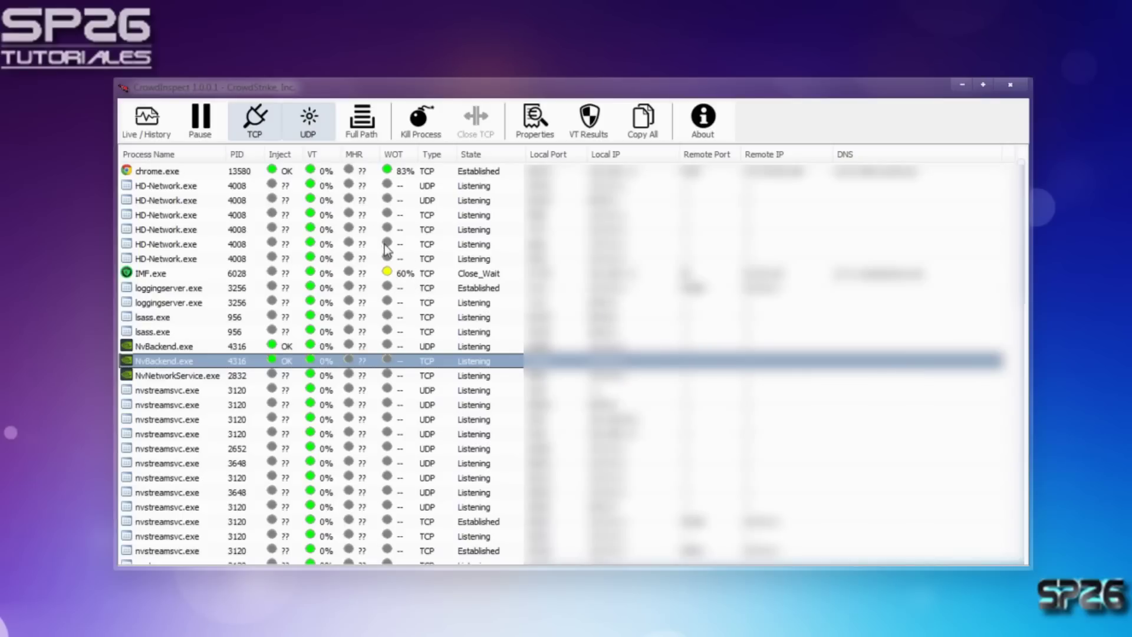
# Review the rest of the process list down to its end, checking the ratings and states of the System and System Idle Process entries.
pyautogui.scroll(-5, 518, 291)
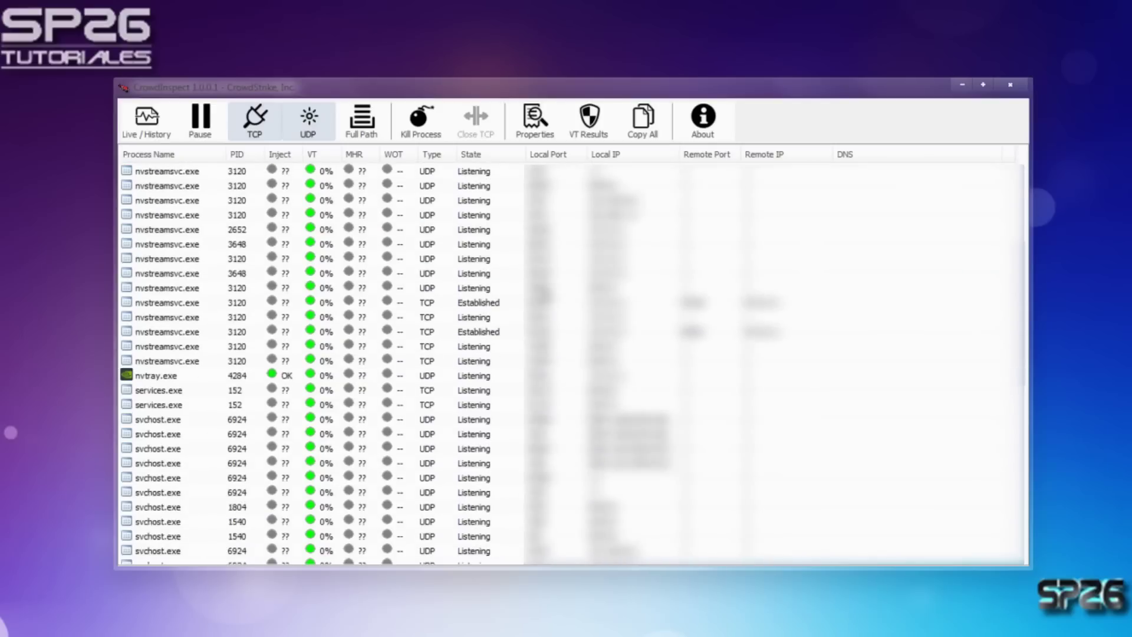
pyautogui.scroll(-8, 546, 292)
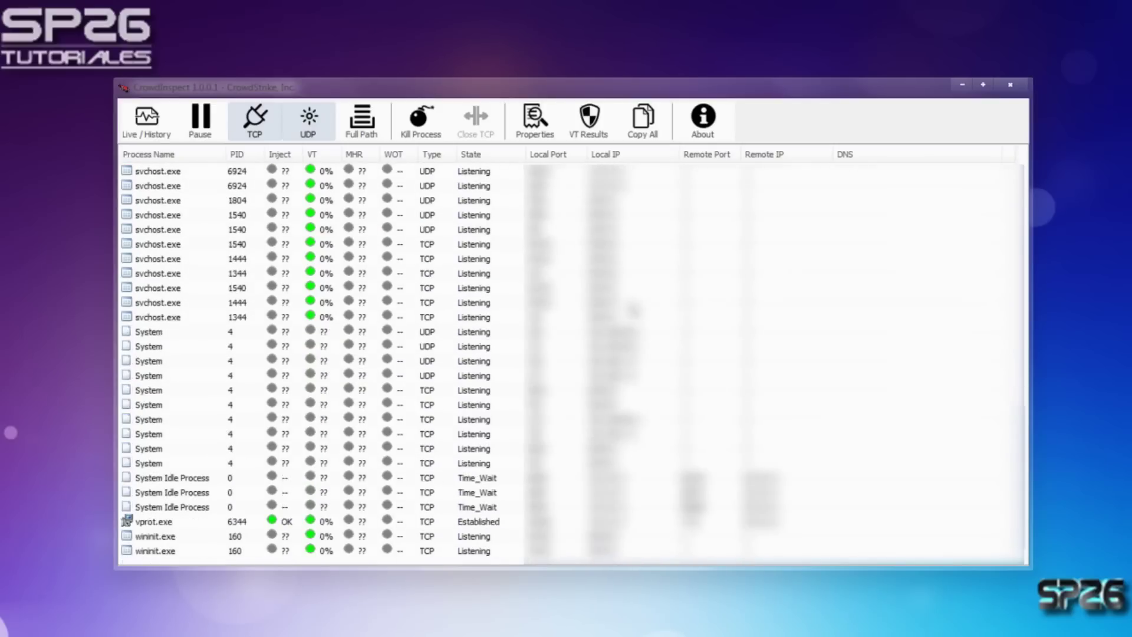
pyautogui.click(318, 375)
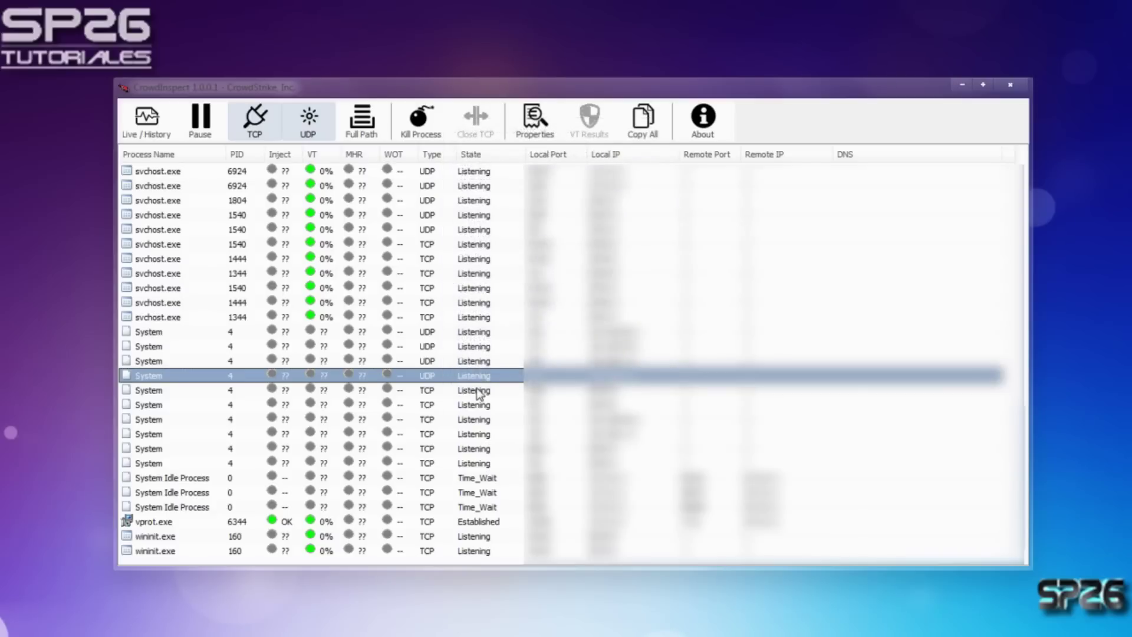
pyautogui.click(483, 507)
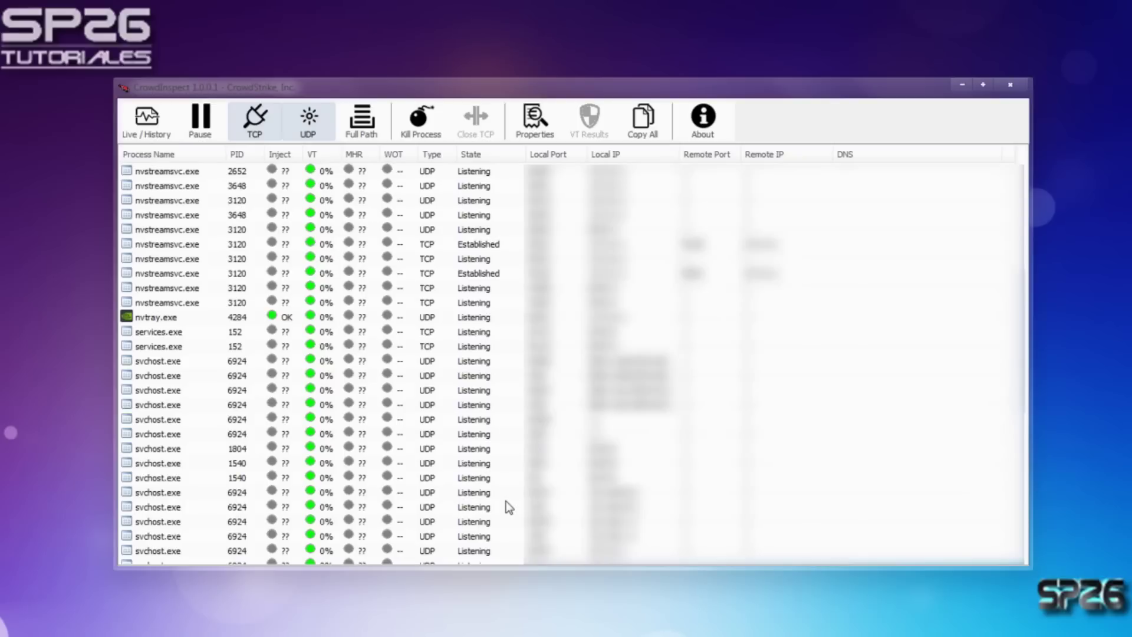
# Select an established and a listening nvstreamsvc.exe TCP connection to compare the commands offered, and return to the start of the list.
pyautogui.click(496, 276)
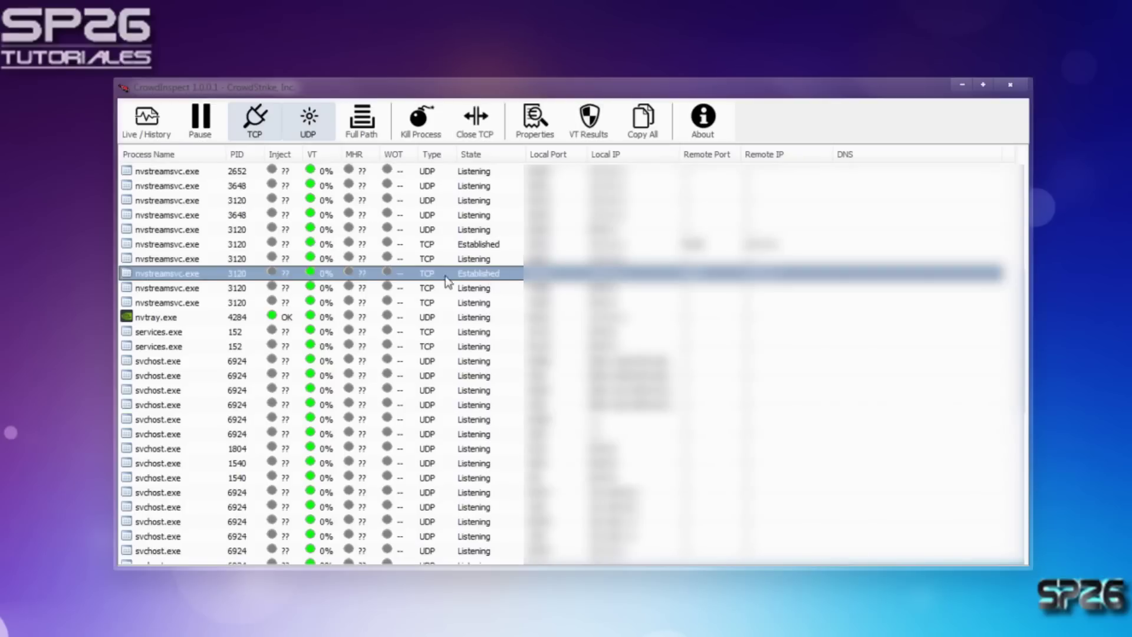
pyautogui.click(473, 263)
pyautogui.scroll(7, 479, 270)
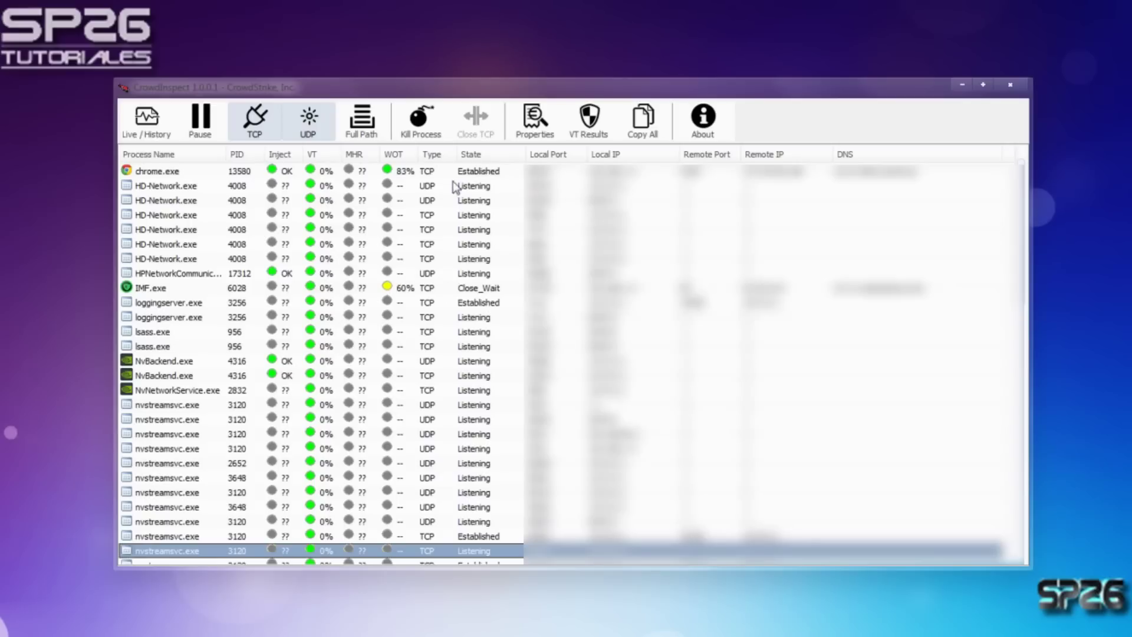
# Inspect the file location in the properties of the fourth HD-Network.exe process, and close both the properties and CrowdInspect.
pyautogui.click(322, 232)
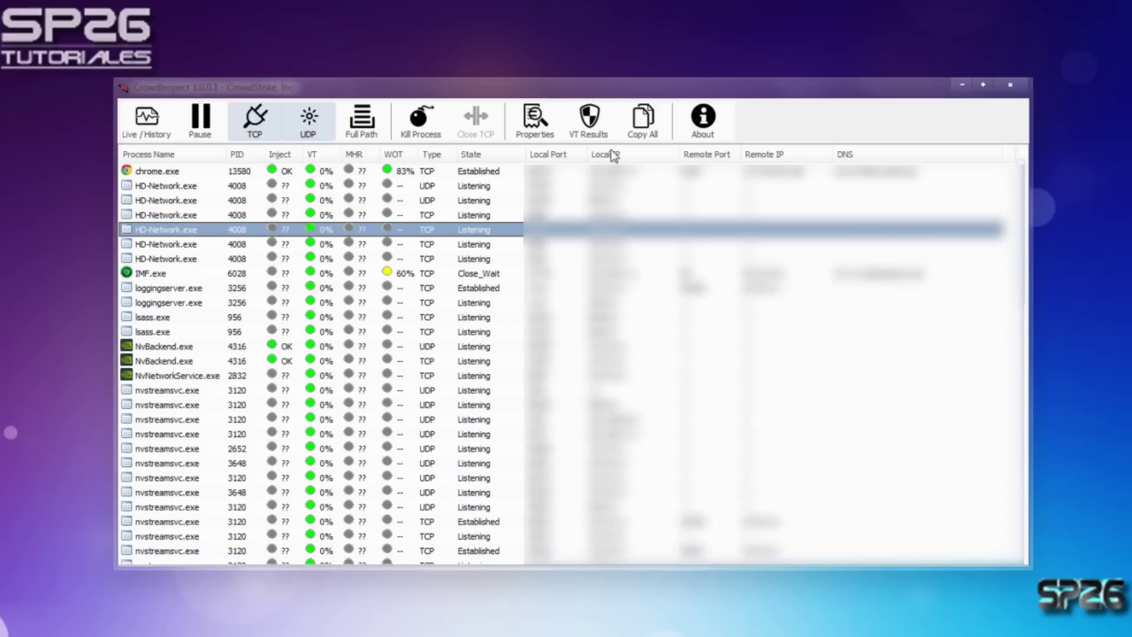
pyautogui.click(531, 121)
pyautogui.moveTo(664, 278); pyautogui.dragTo(640, 279)
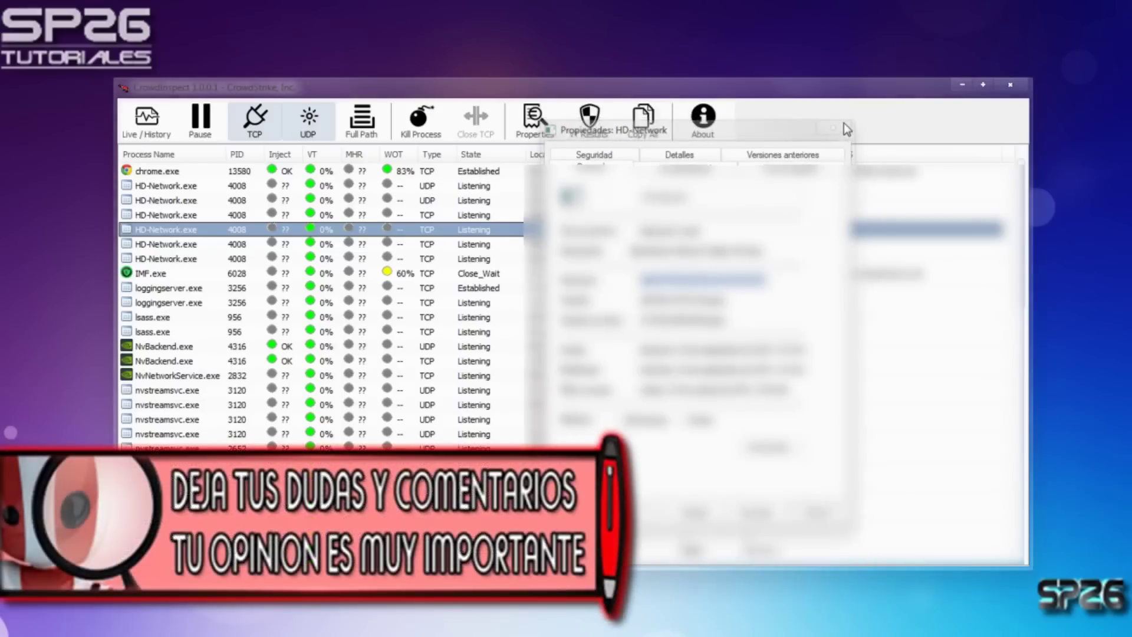
pyautogui.click(844, 122)
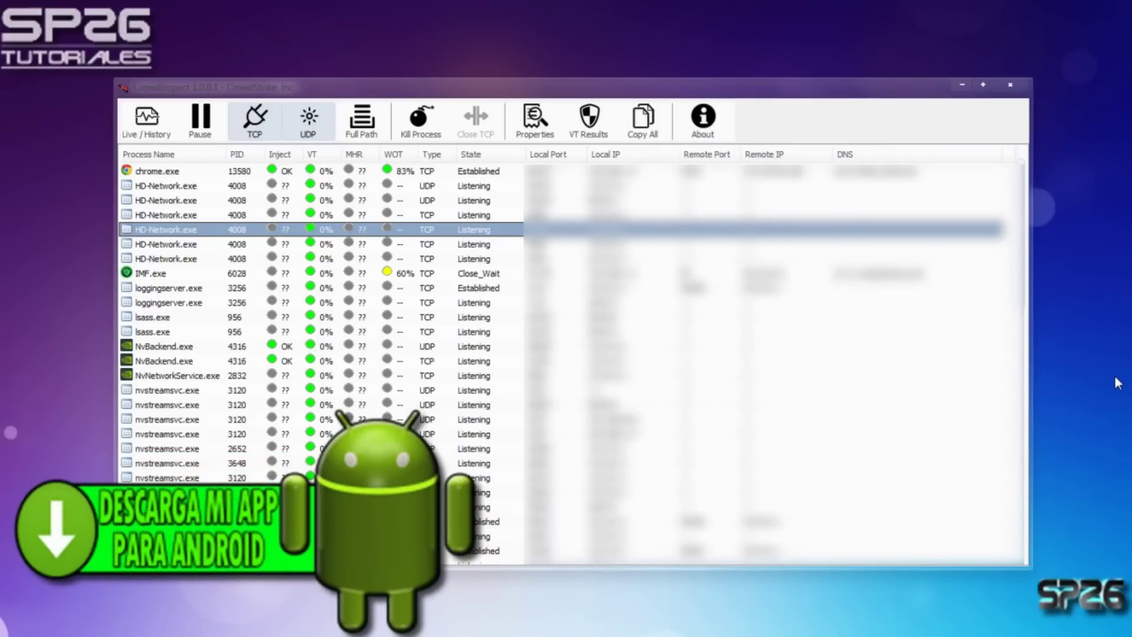
pyautogui.click(1011, 86)
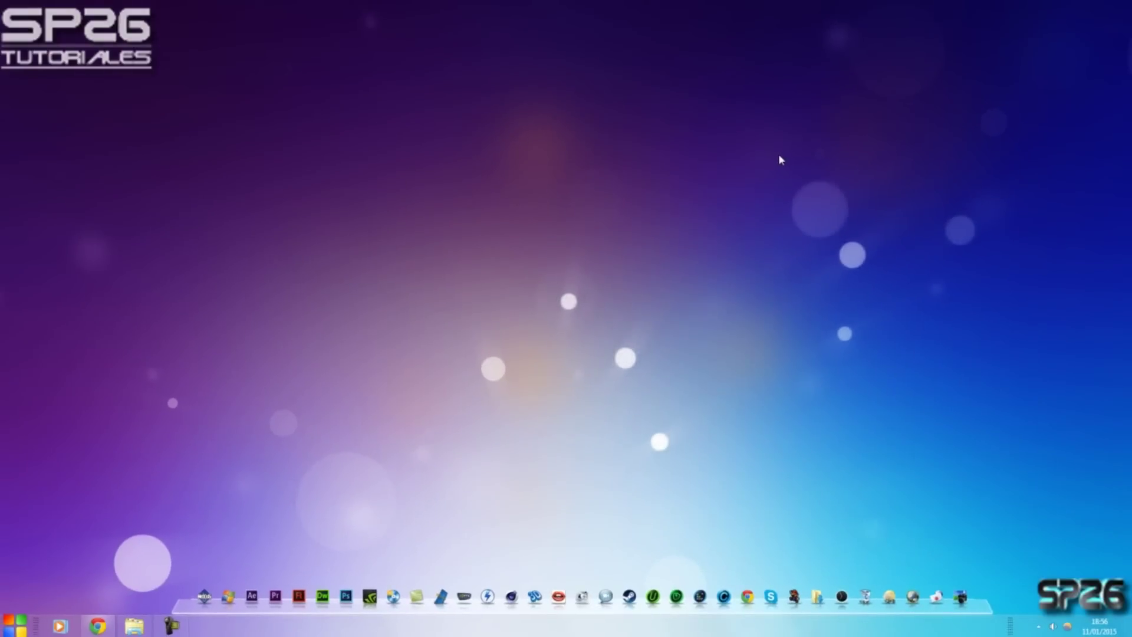